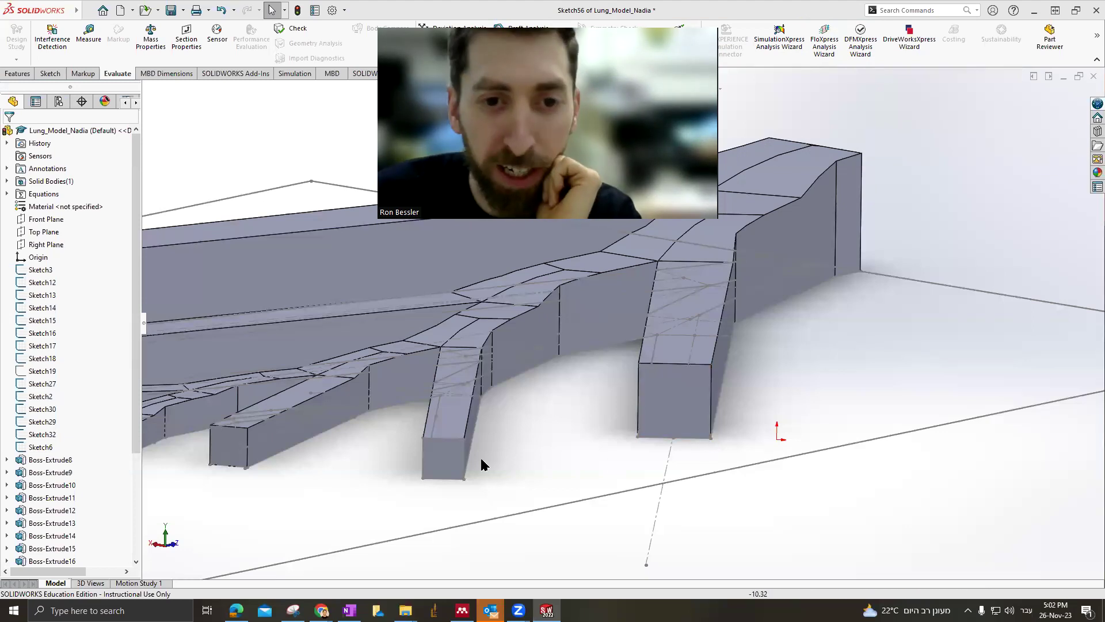
Zoom in and tilt the view to inspect the right-hand branch from below
middle_click_drag(601, 485, 604, 488)
scroll(605, 488, "up", 3)
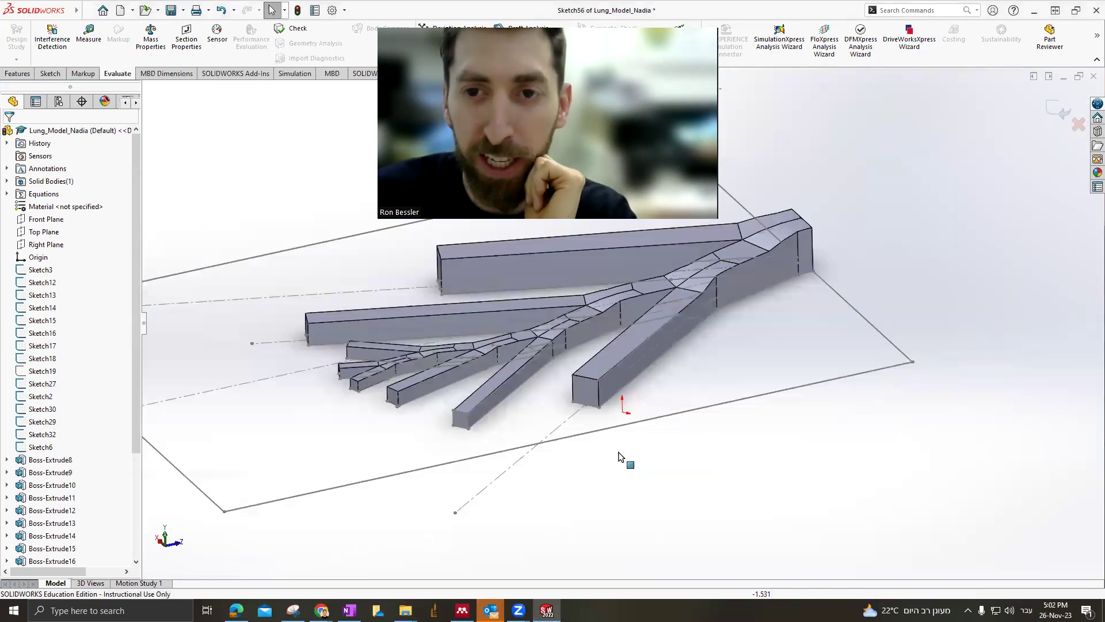
scroll(639, 424, "up", 1)
scroll(648, 309, "up", 1)
left_click(647, 306)
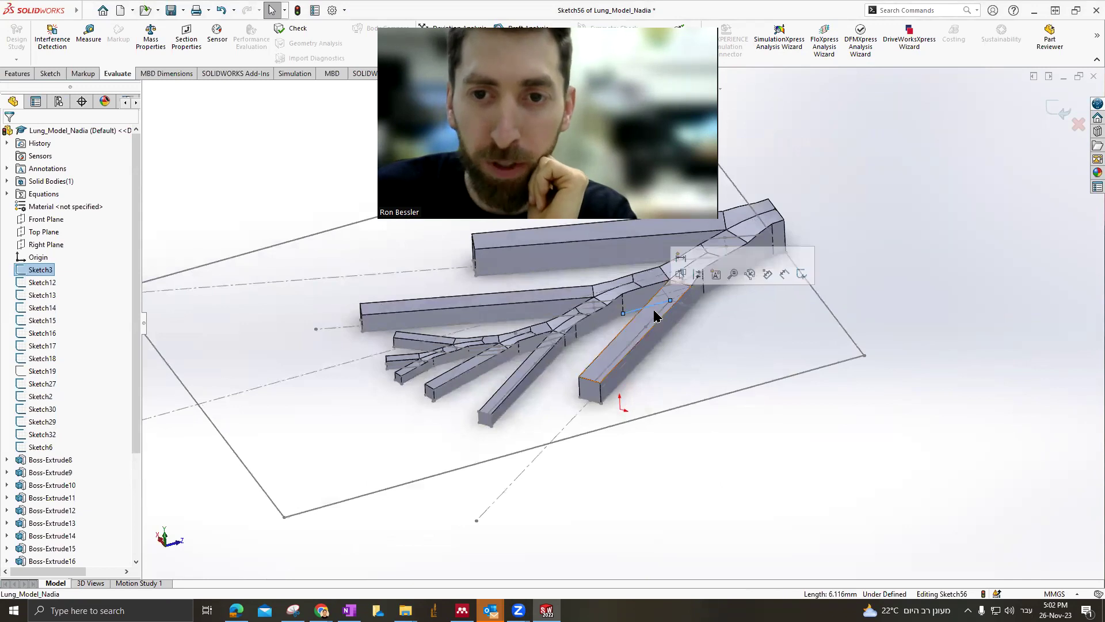
left_click(627, 421)
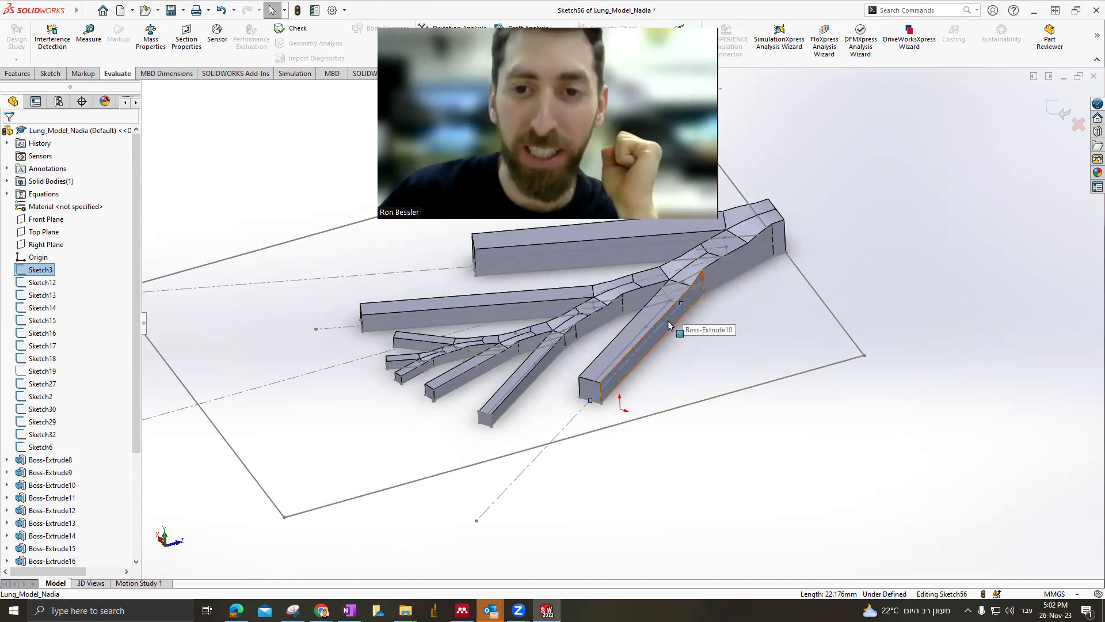
mouse_move(668, 323)
middle_mouse_down()
mouse_move(678, 308)
mouse_move(657, 309)
mouse_move(642, 330)
mouse_move(606, 497)
mouse_move(616, 483)
middle_mouse_up()
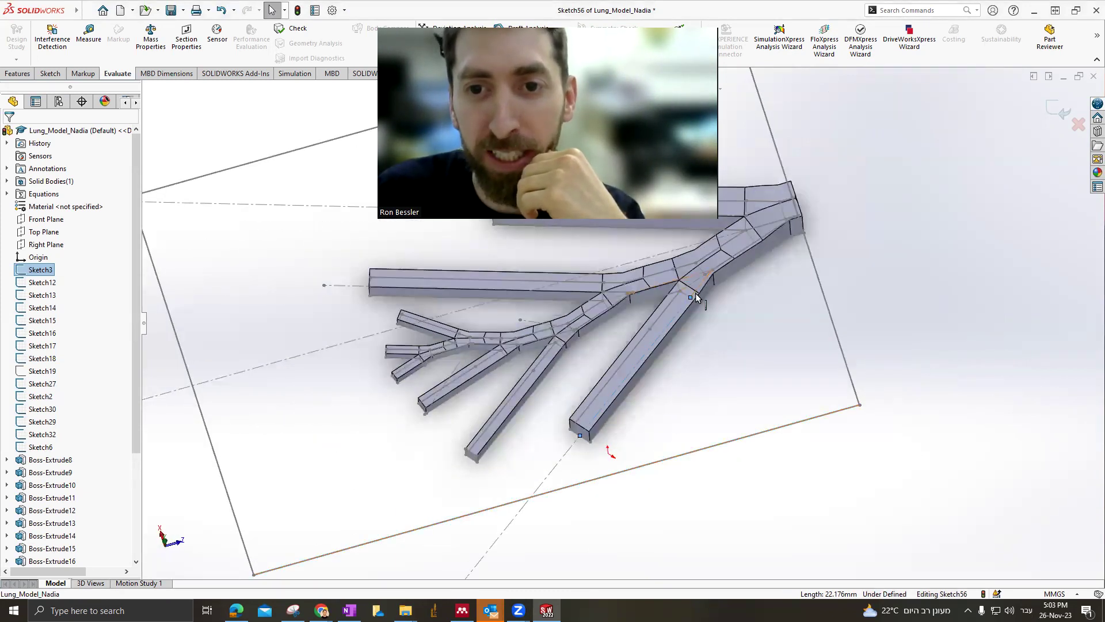
mouse_move(671, 321)
middle_mouse_down()
mouse_move(637, 364)
mouse_move(621, 360)
mouse_move(574, 400)
mouse_move(602, 405)
mouse_move(387, 415)
middle_mouse_up()
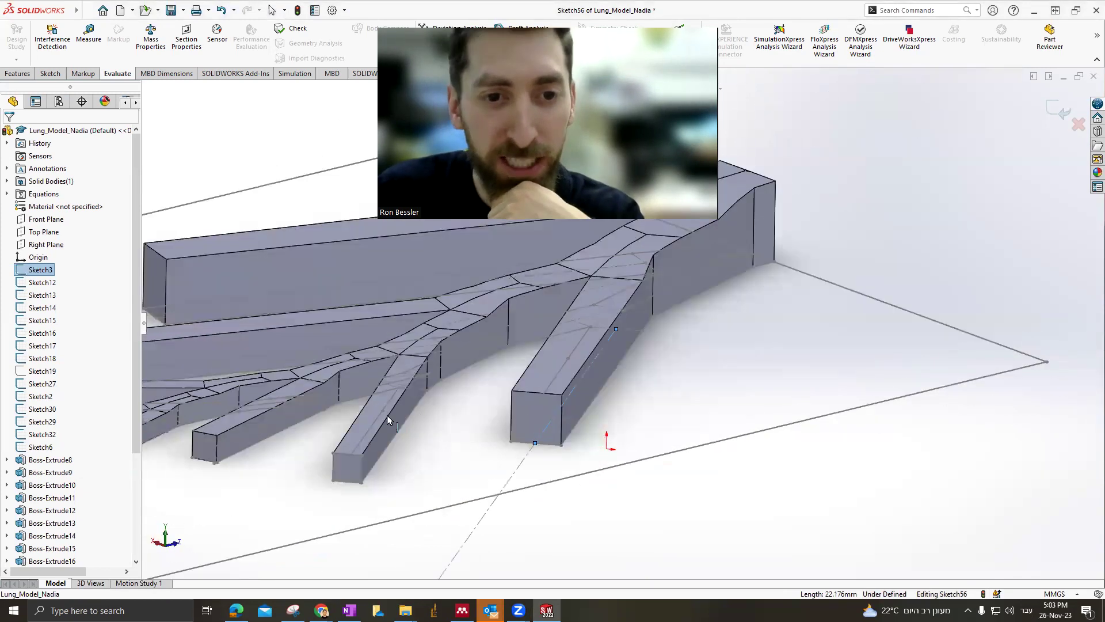
left_click(396, 390)
left_click(384, 403)
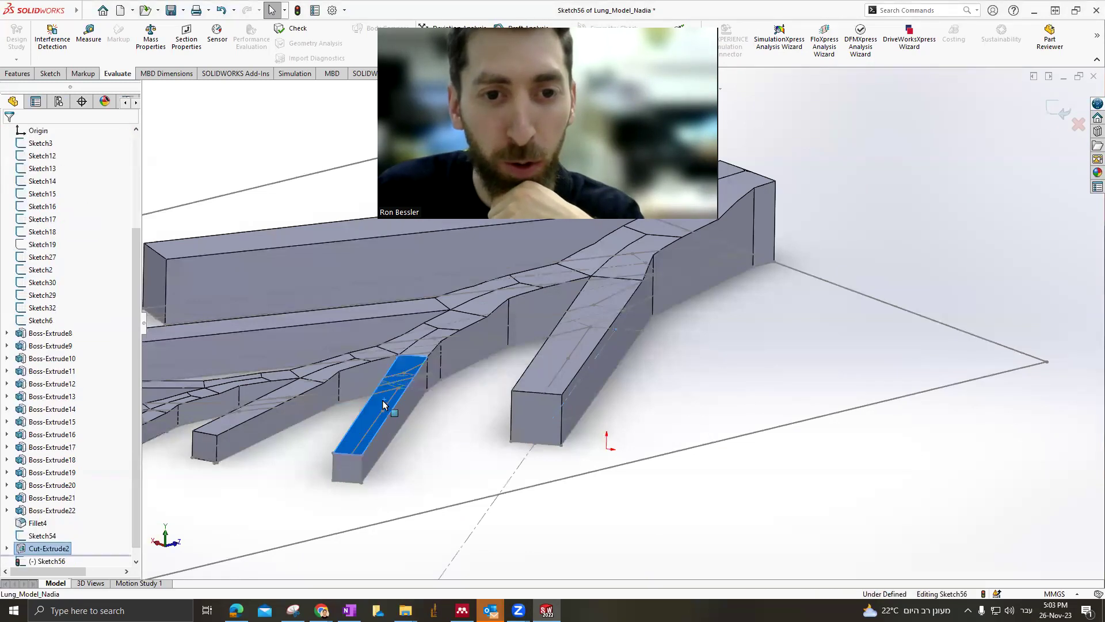
Select the right branch's end face and exit Sketch56, bringing up the discard prompt
left_click(579, 362)
mouse_move(578, 362)
middle_mouse_down()
mouse_move(566, 382)
mouse_move(602, 437)
middle_mouse_up()
scroll(552, 412, "down", 3)
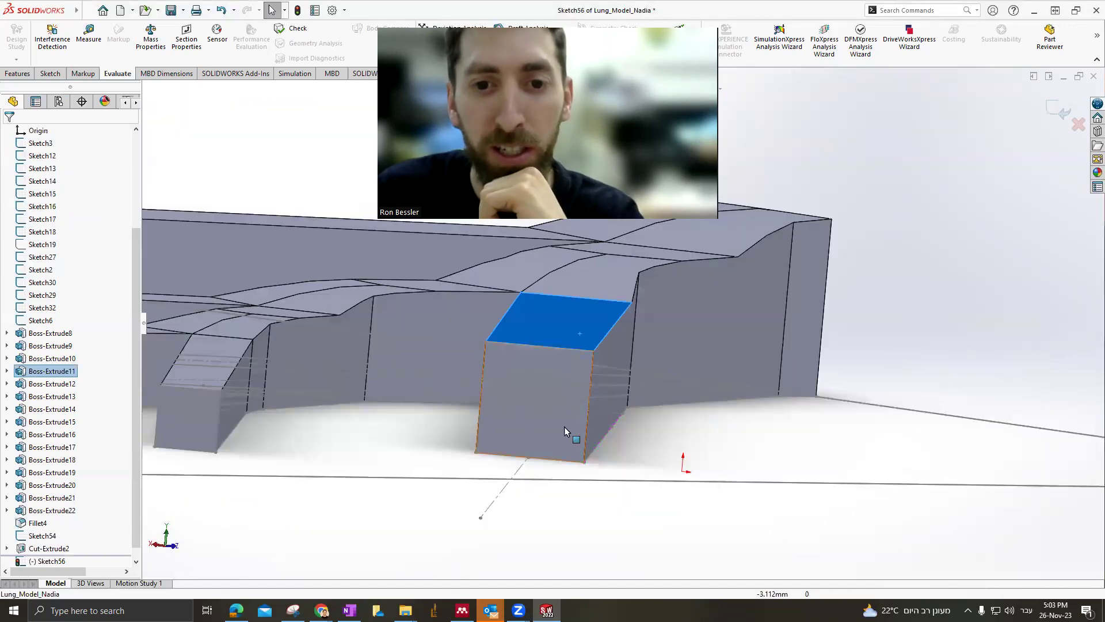
left_click(564, 427)
left_click(644, 365)
left_click(613, 437)
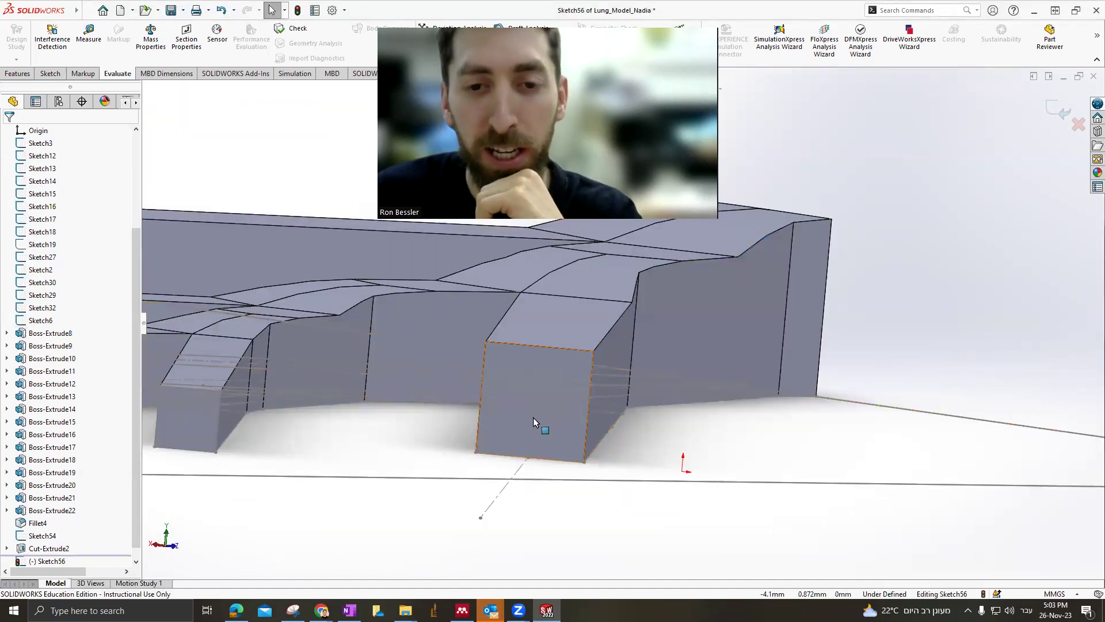
left_click(537, 373)
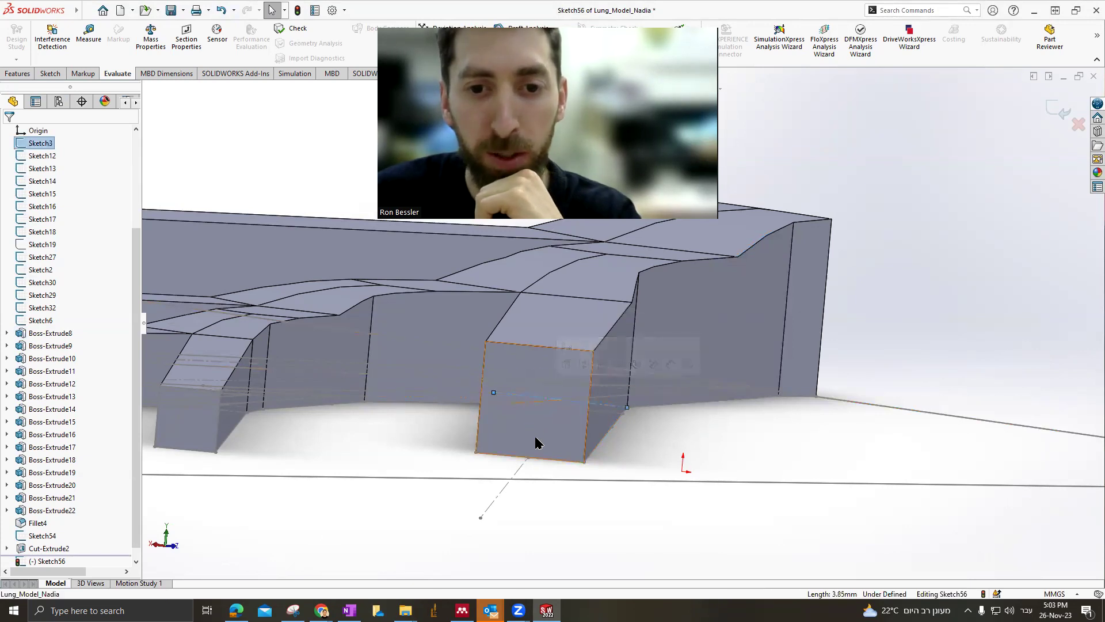
right_click(543, 452)
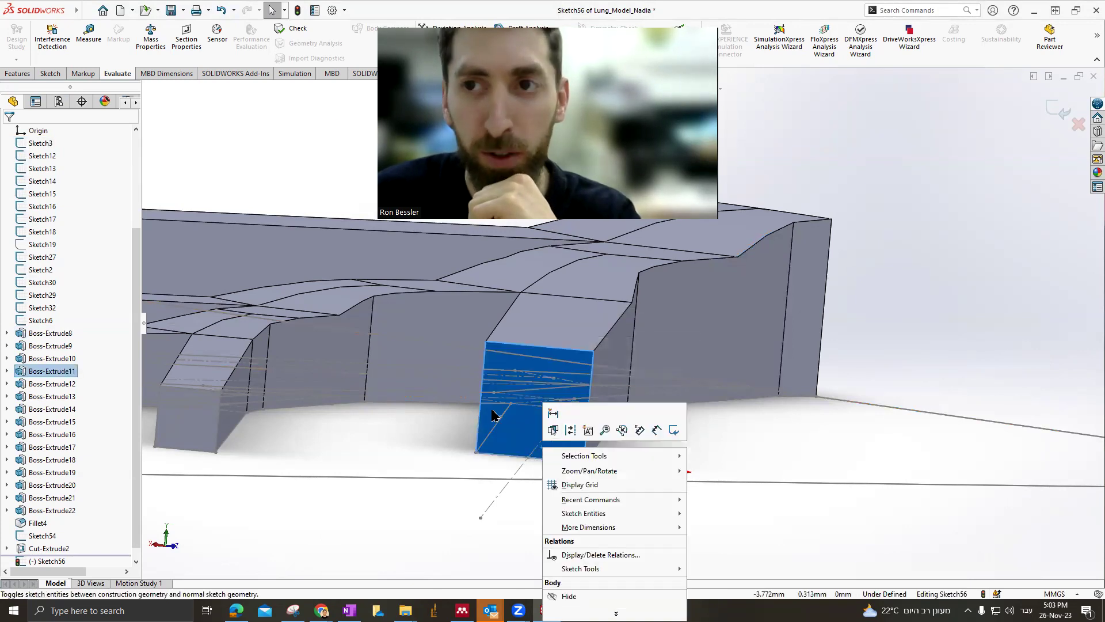
left_click(1077, 125)
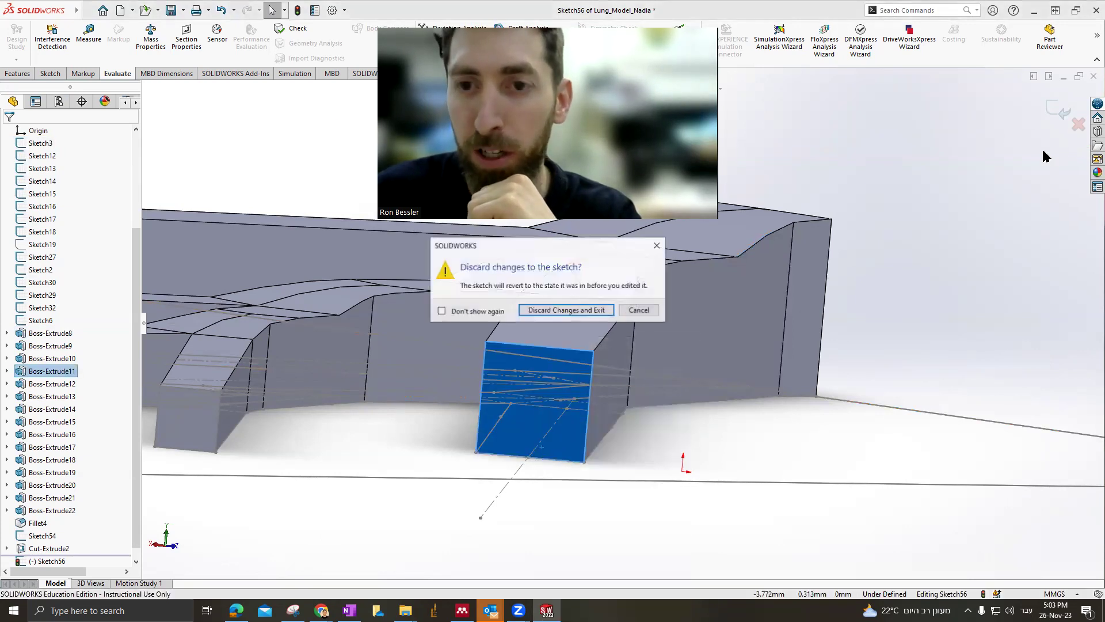
Discard Sketch56's changes and start a new sketch on the right branch's end face
left_click(565, 310)
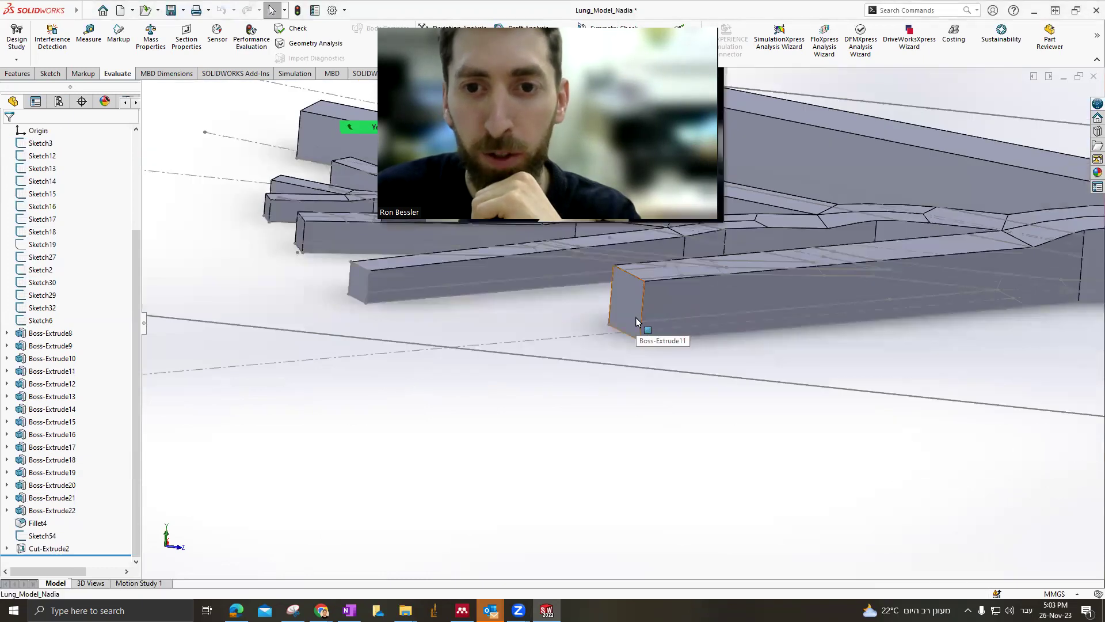
left_click(636, 318)
left_click(687, 283)
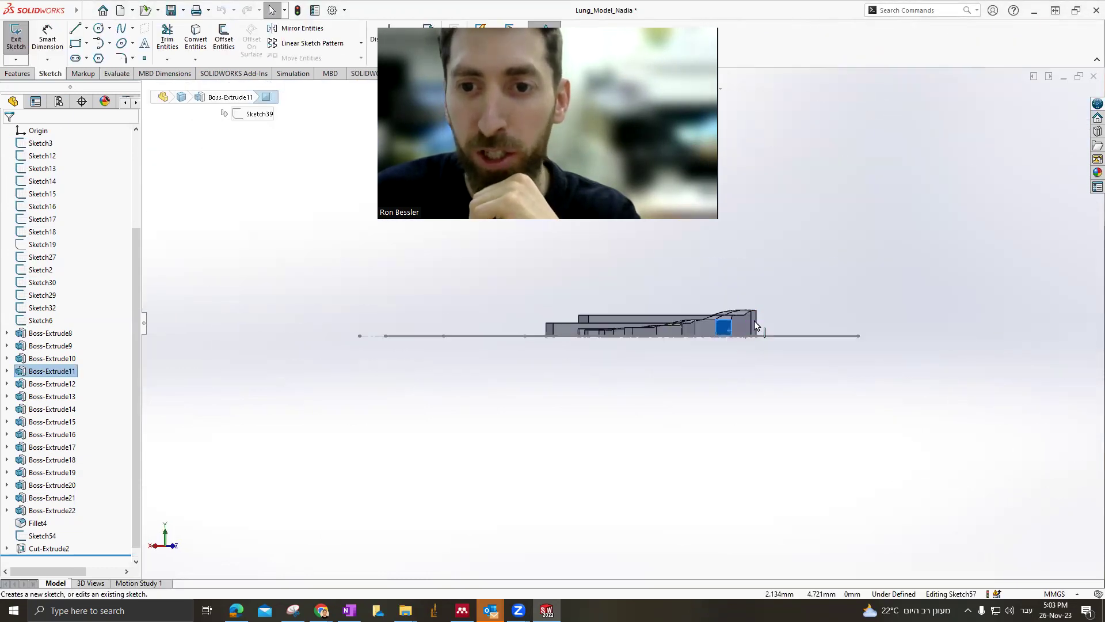
scroll(644, 329, "down", 3)
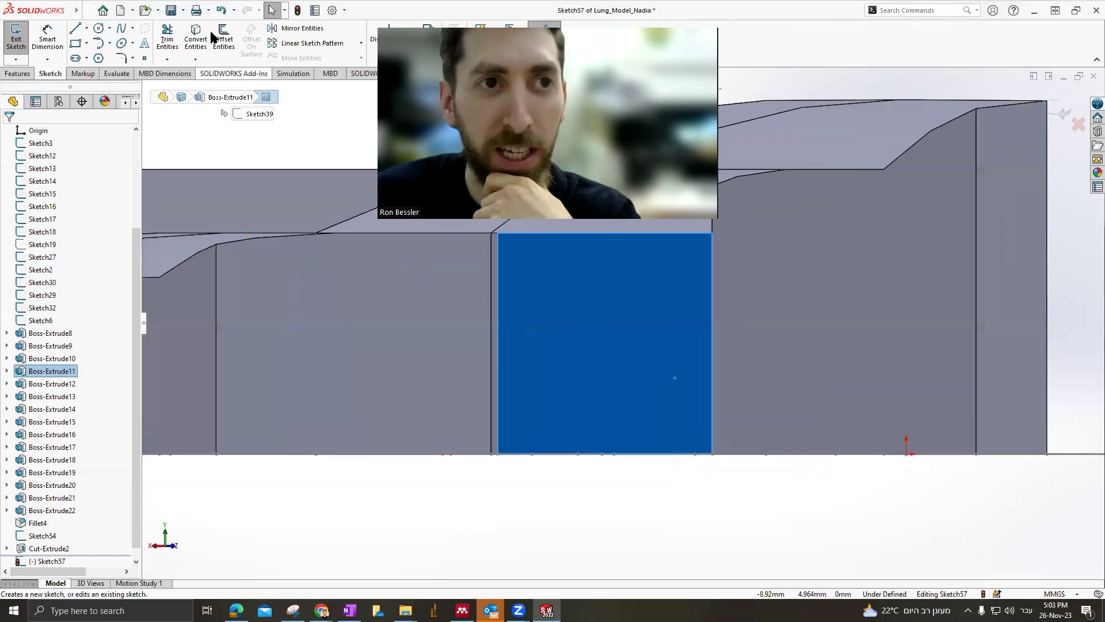
Draw a corner rectangle from the end face's bottom-left corner to its right edge
left_click(75, 43)
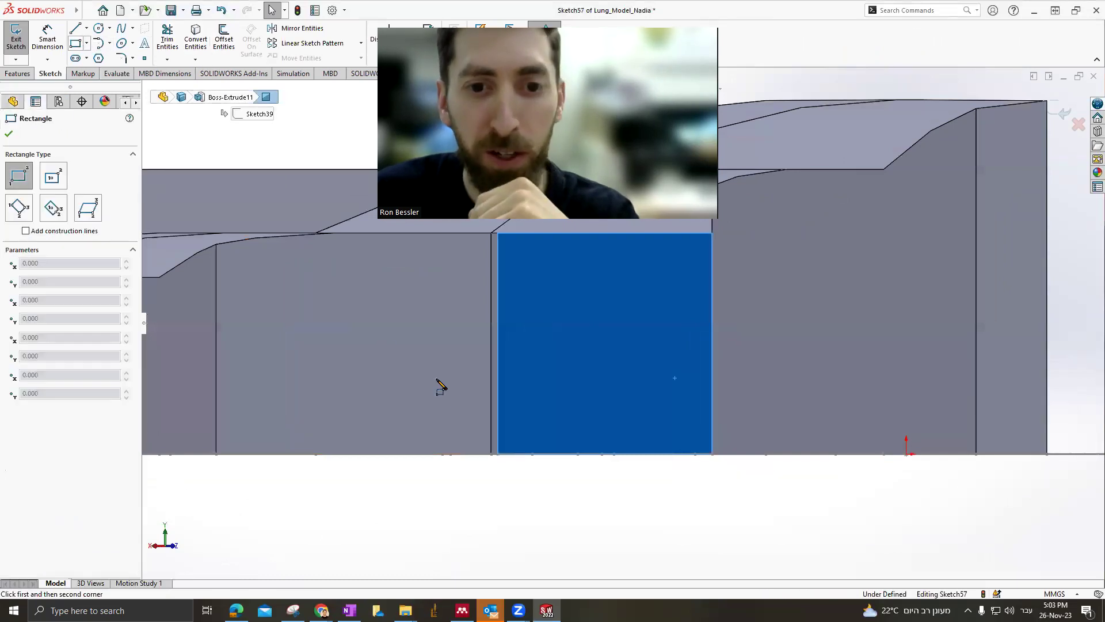
left_click(498, 454)
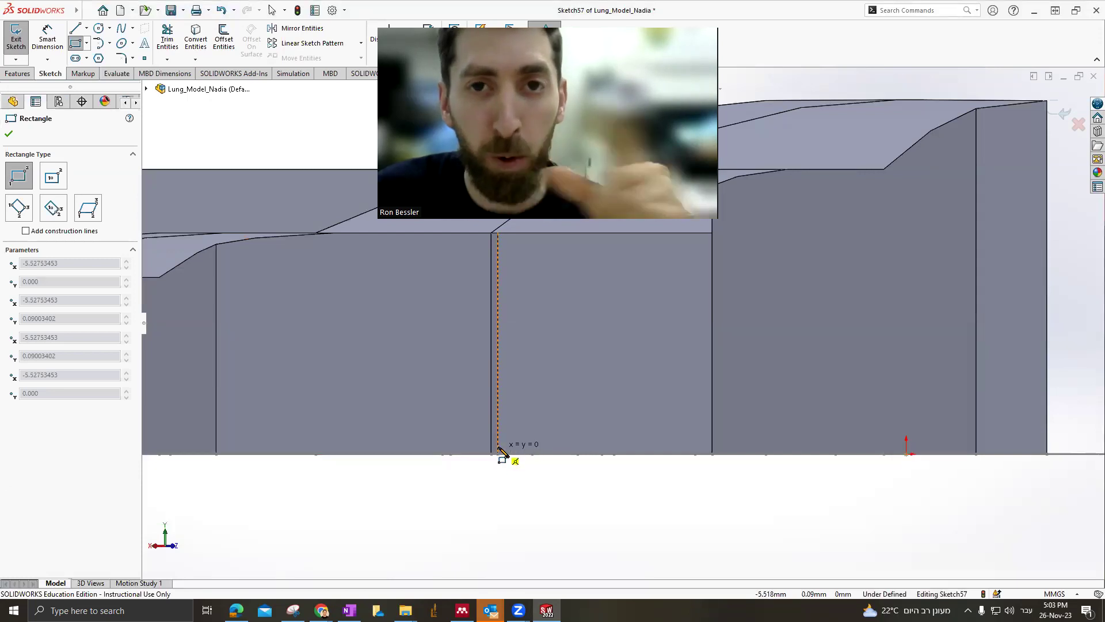
left_click(545, 412)
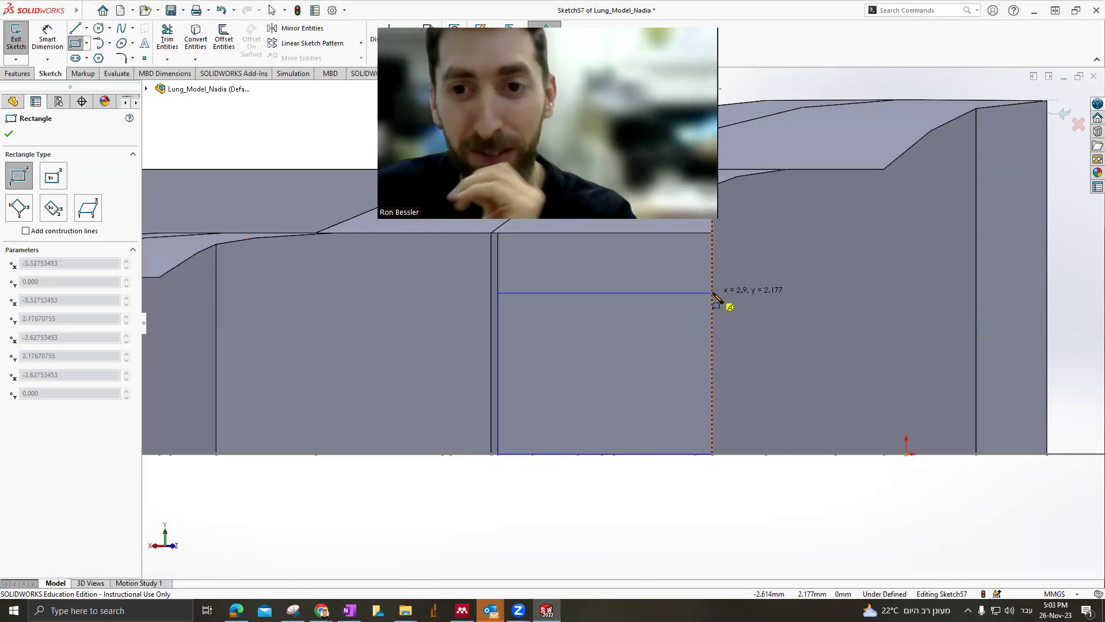
left_click(712, 293)
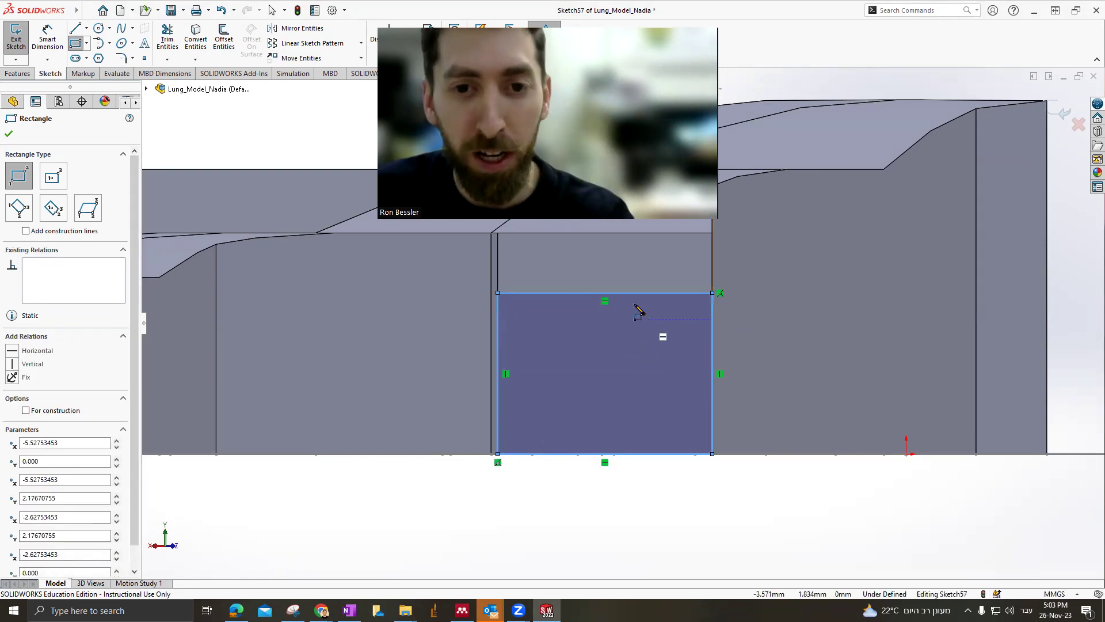
Raise the rectangle's top-left corner slightly
key("Escape")
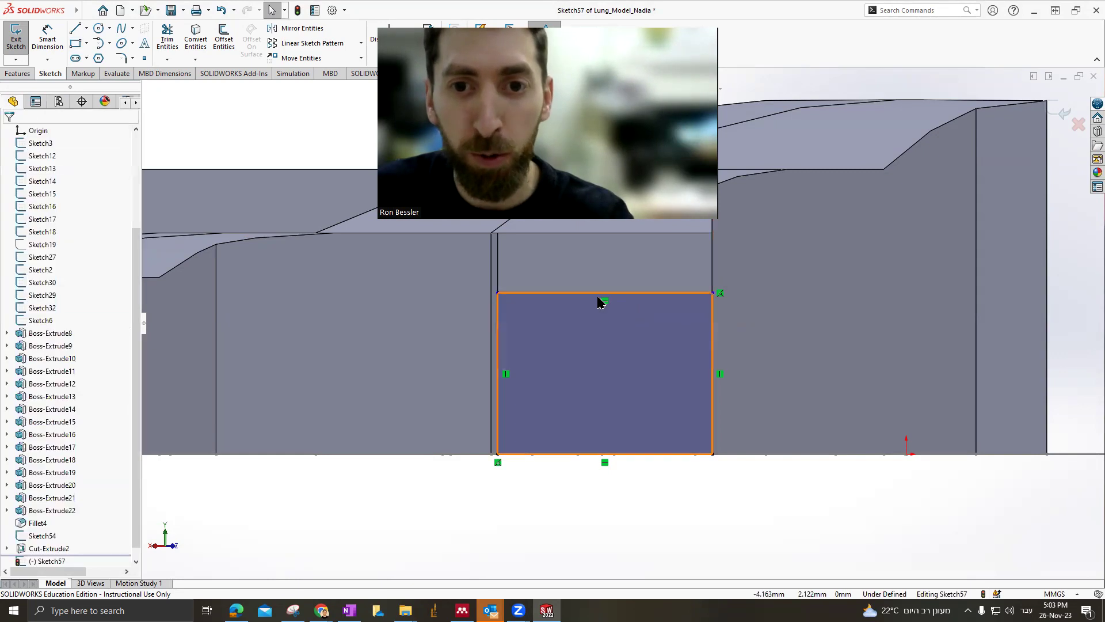
left_click_drag(501, 295, 506, 272)
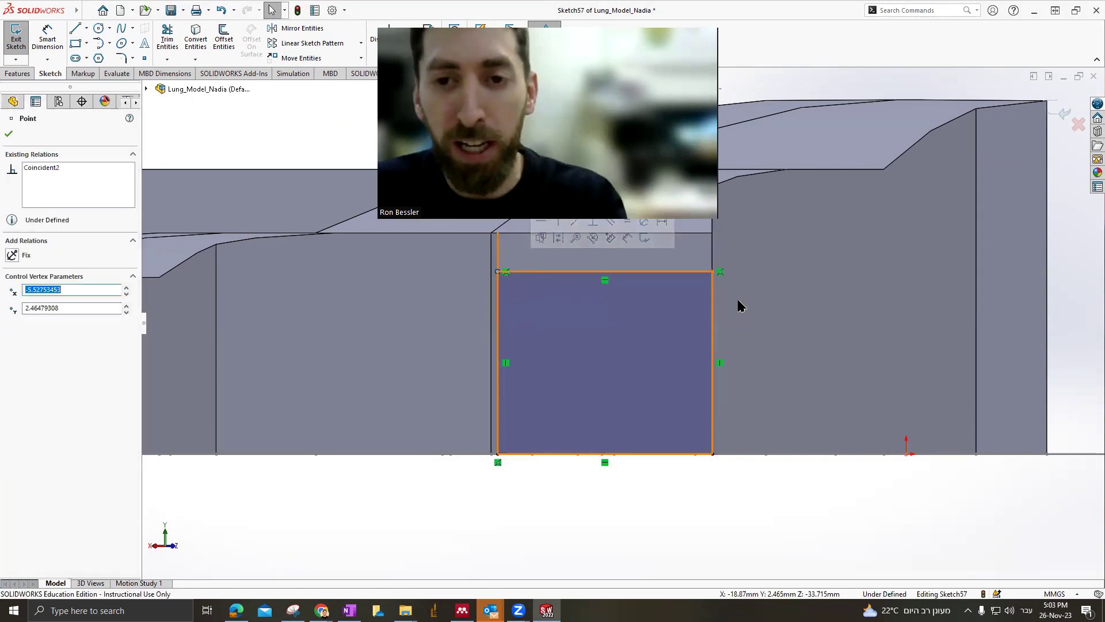
left_click(640, 271)
key("Escape")
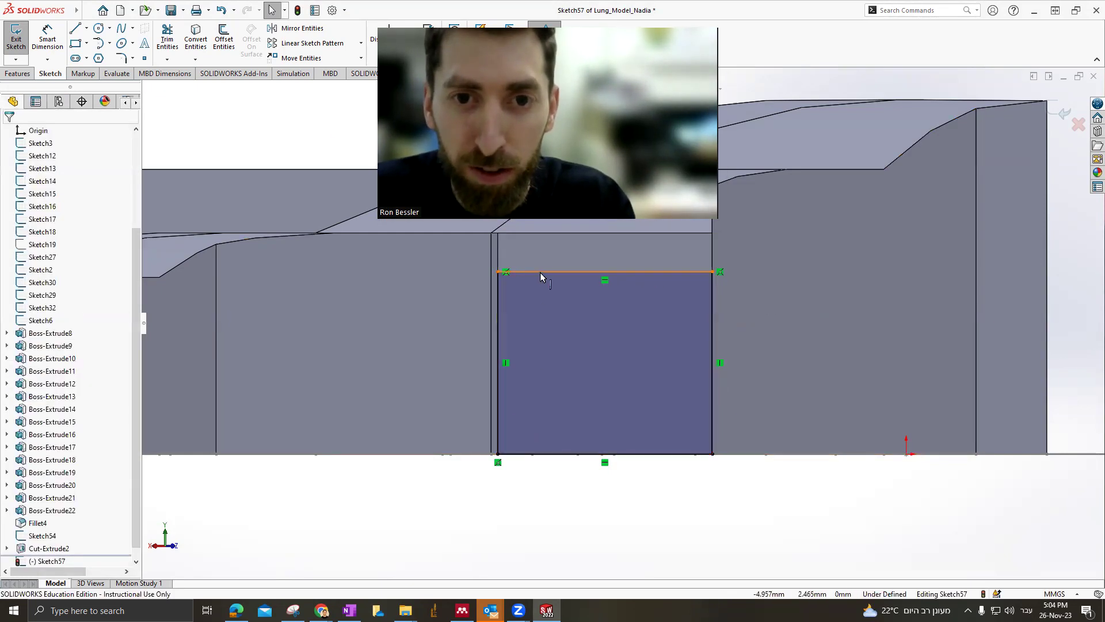
Add an Equal relation between the rectangle's top and left edges
left_click(540, 271)
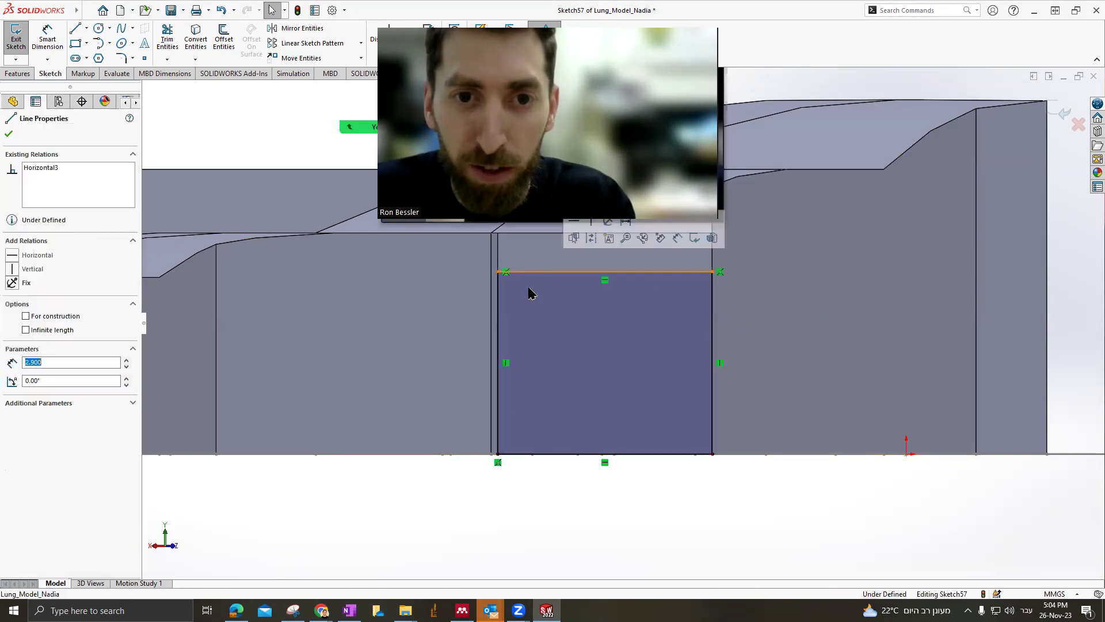
left_click(499, 321, "ctrl")
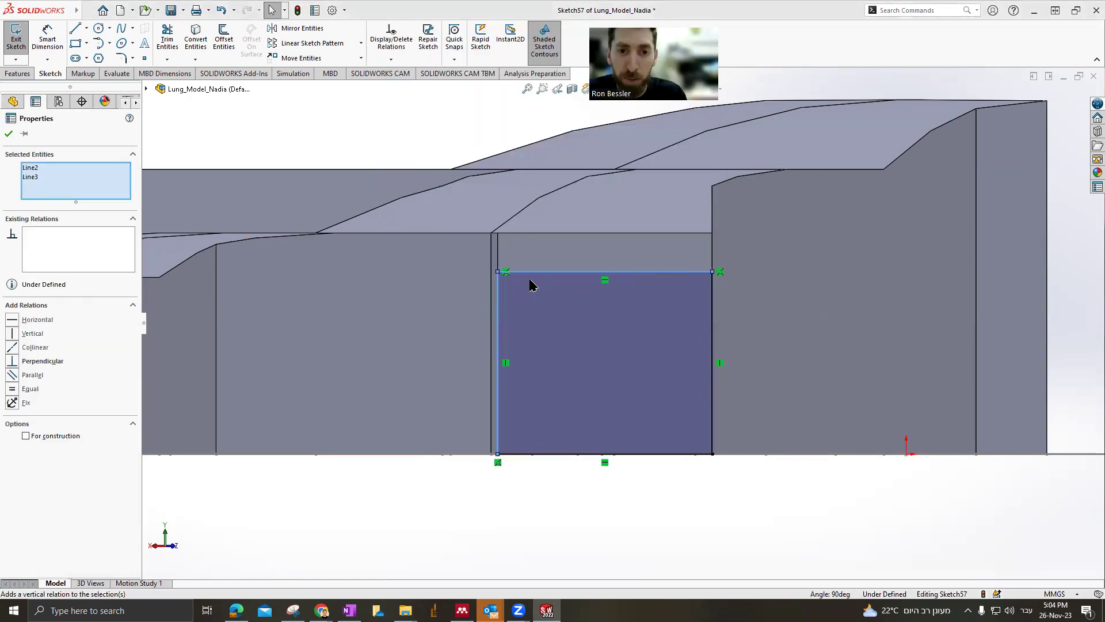
left_click(548, 528)
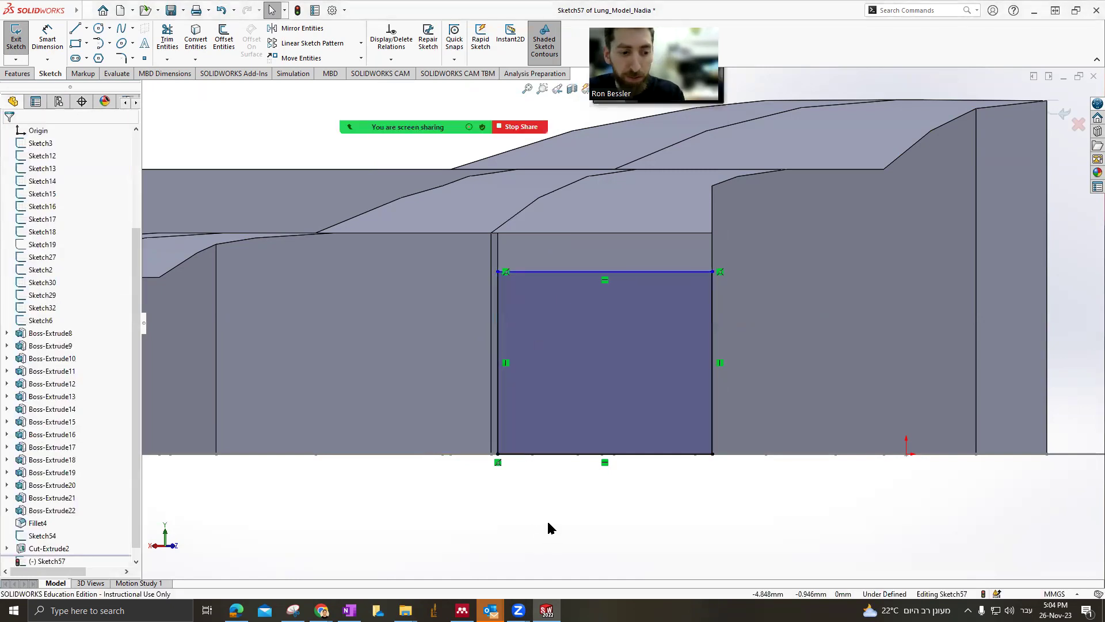
left_click(548, 271)
left_click(497, 323, "ctrl")
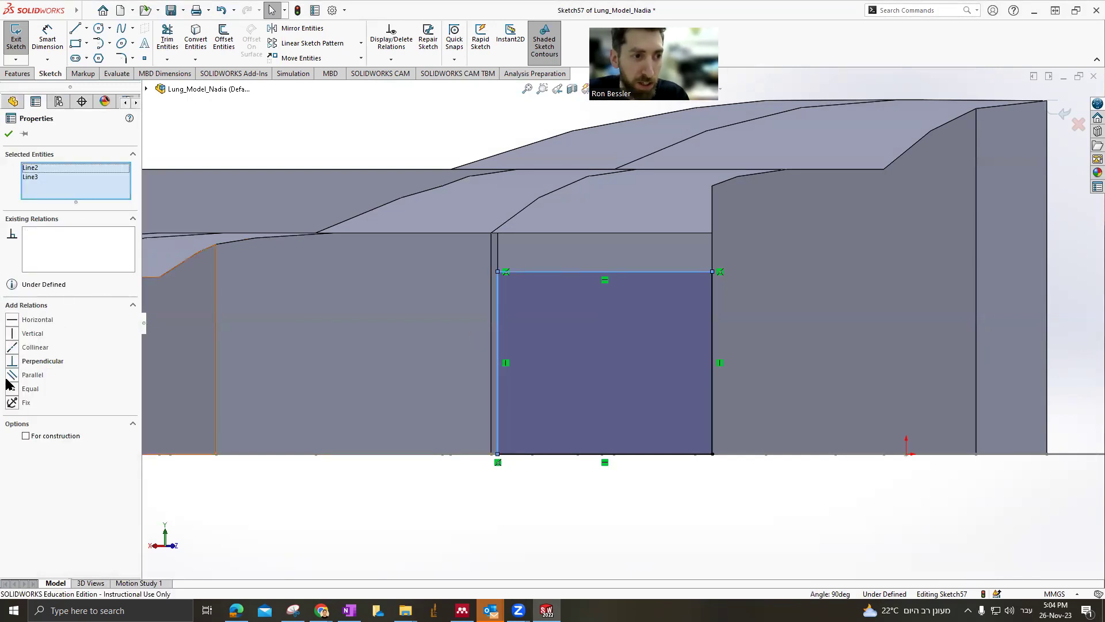
left_click(13, 390)
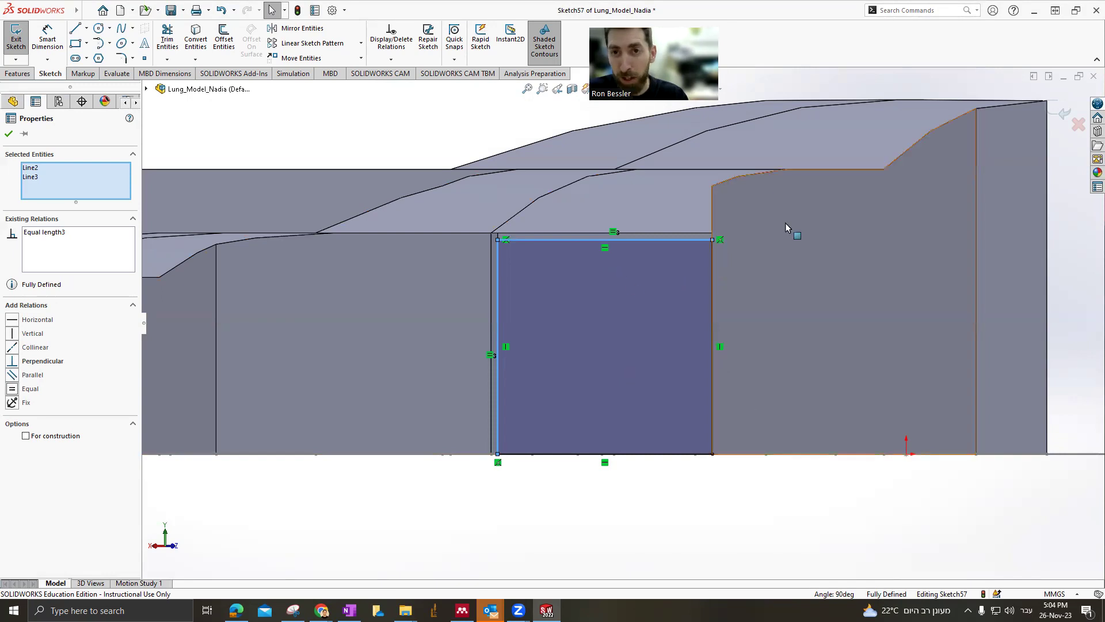
Close Sketch57 and orbit to view the sketched end face at an angle
left_click_drag(944, 558, 948, 557)
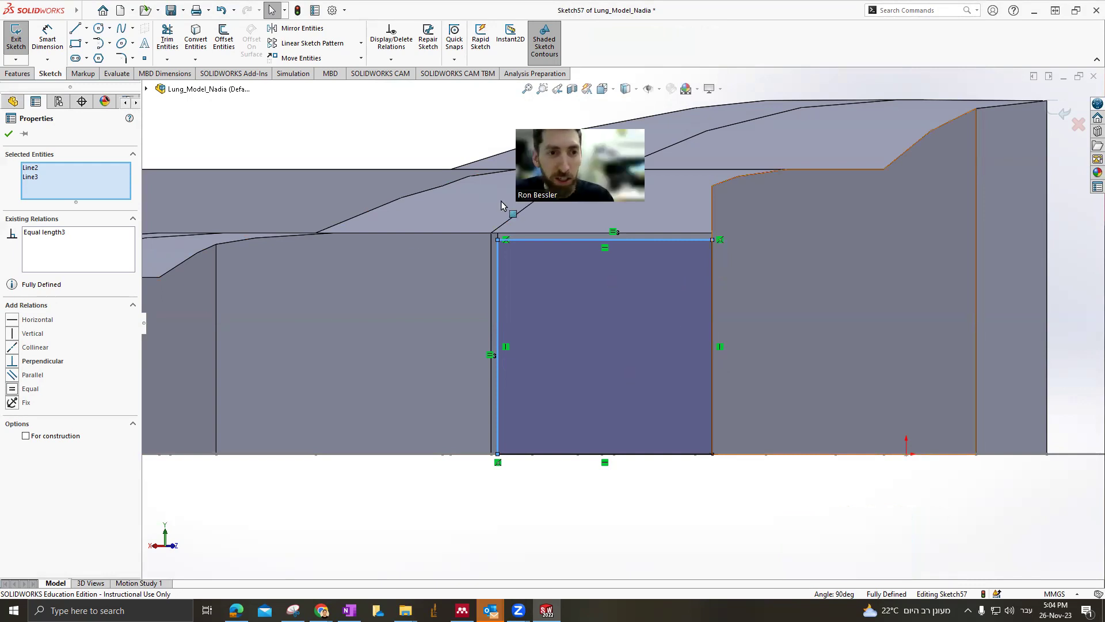
left_click(647, 484)
left_click(1062, 113)
mouse_move(604, 350)
middle_mouse_down()
mouse_move(616, 302)
mouse_move(634, 330)
mouse_move(626, 345)
mouse_move(518, 312)
mouse_move(723, 316)
mouse_move(734, 281)
middle_mouse_up()
Start a new sketch, Sketch58, on Boss-Extrude10's long side face
left_click(733, 282)
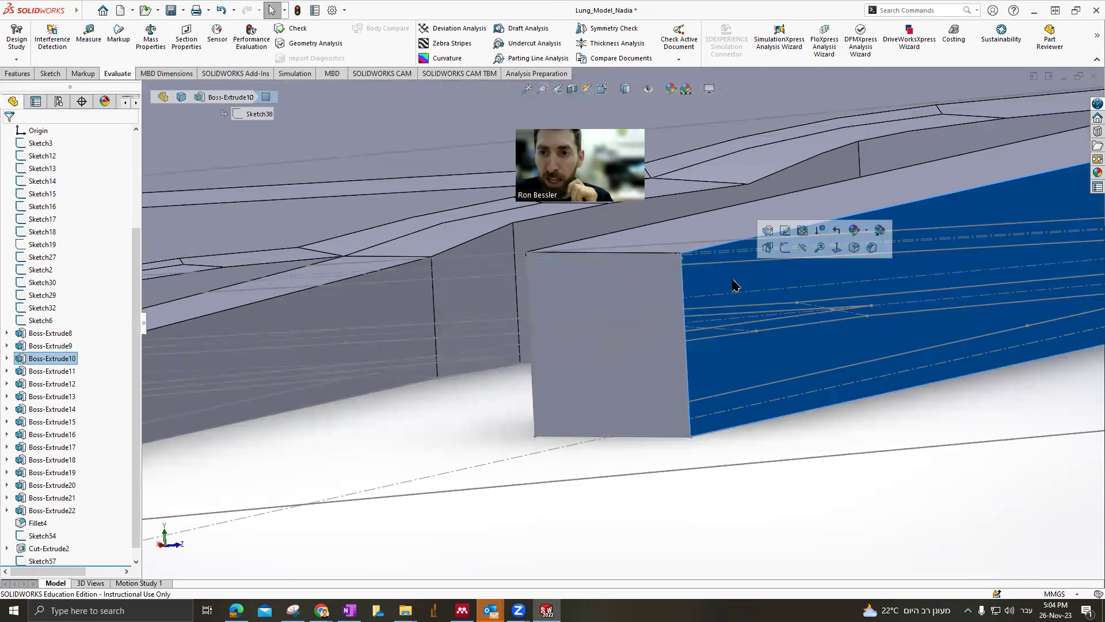
left_click(786, 248)
scroll(636, 321, "down", 3)
scroll(657, 325, "down", 2)
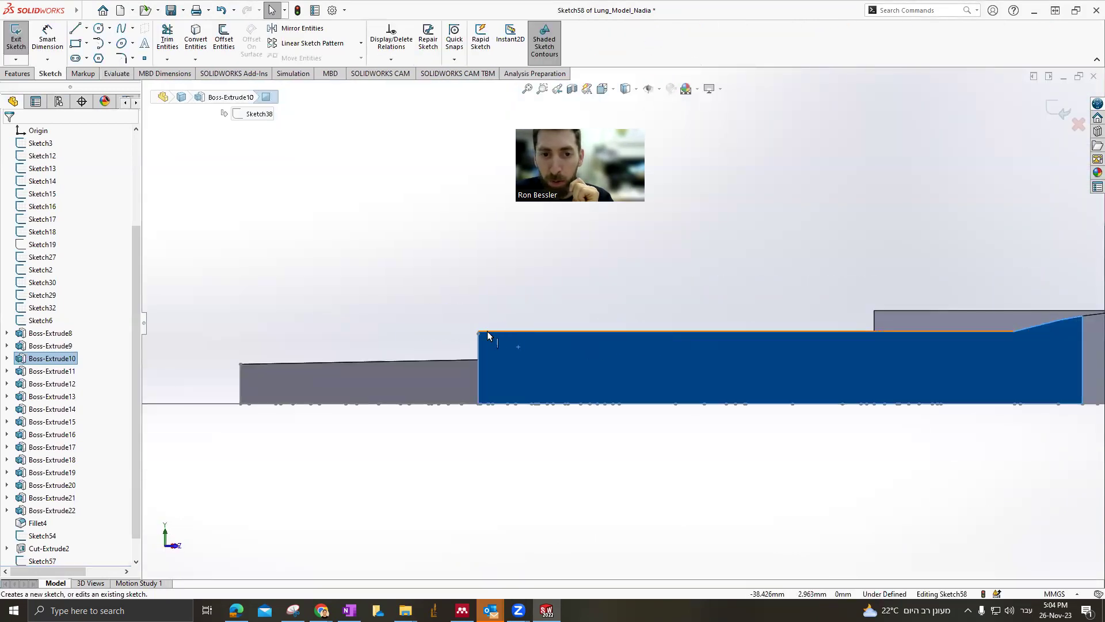
scroll(487, 335, "down", 2)
scroll(624, 339, "down", 2)
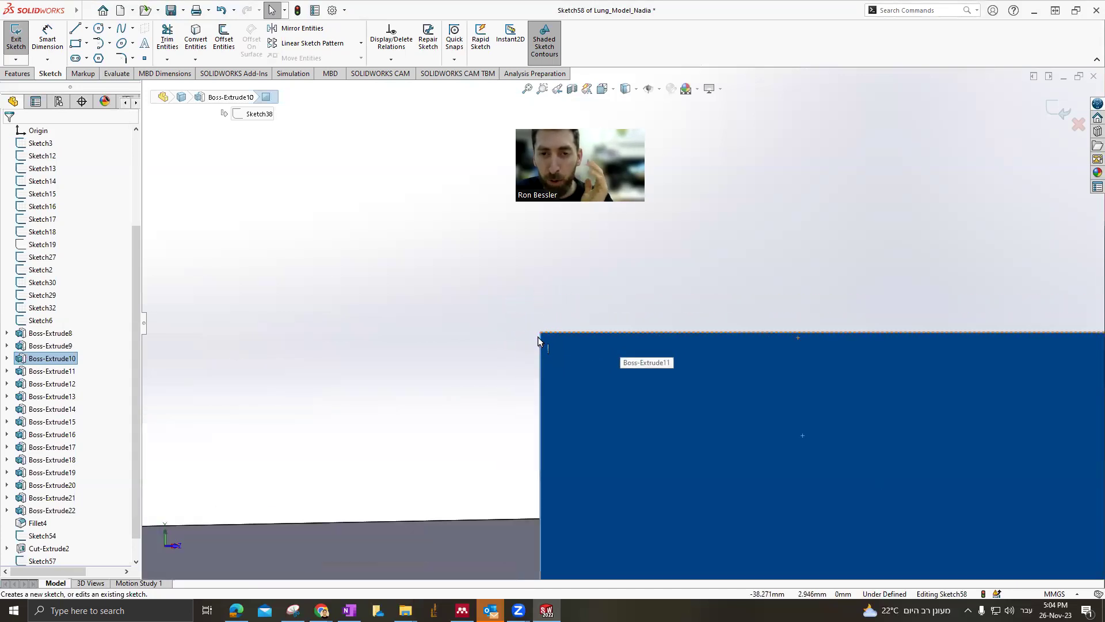
scroll(537, 337, "down", 1)
scroll(570, 357, "down", 1)
scroll(530, 306, "down", 1)
scroll(585, 347, "down", 1)
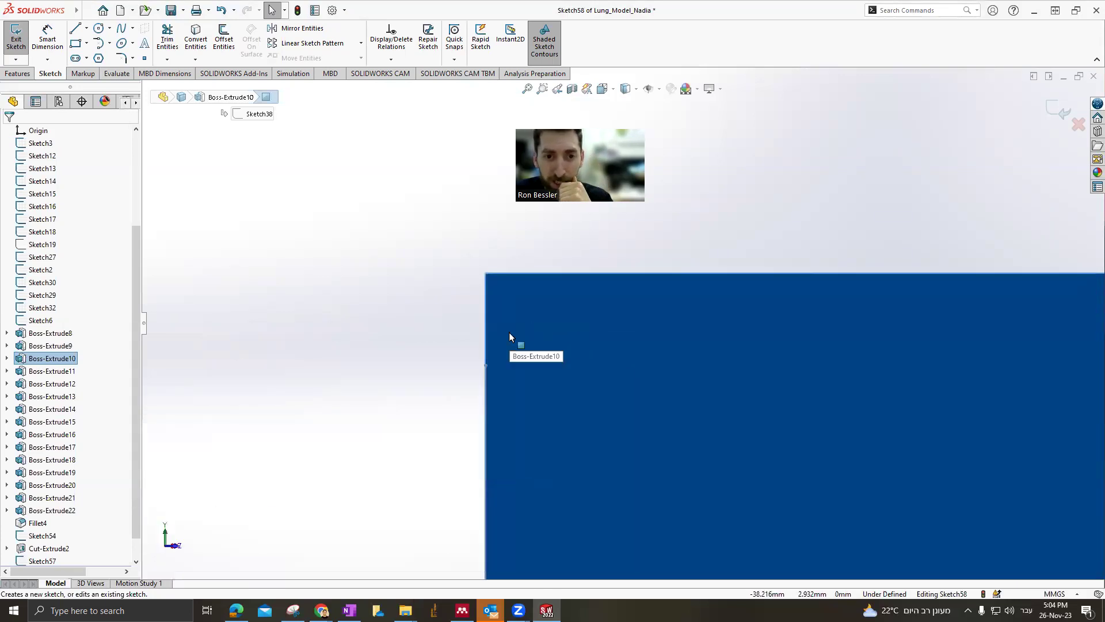
scroll(489, 305, "down", 1)
Draw a horizontal line to the branch corner, then a short vertical line
left_click(77, 29)
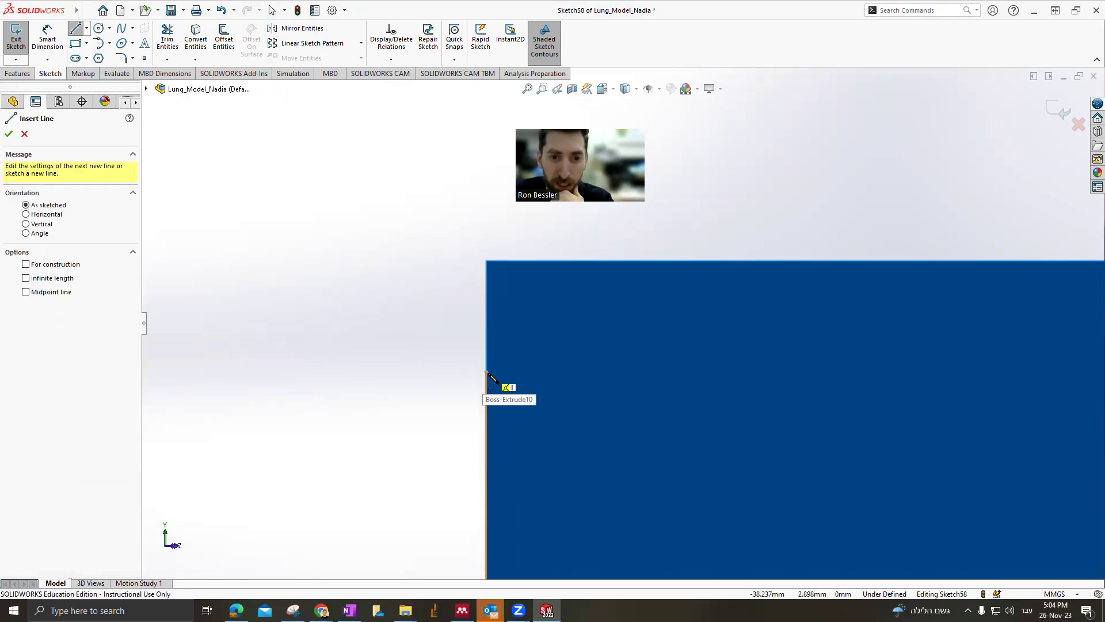
scroll(487, 373, "down", 2)
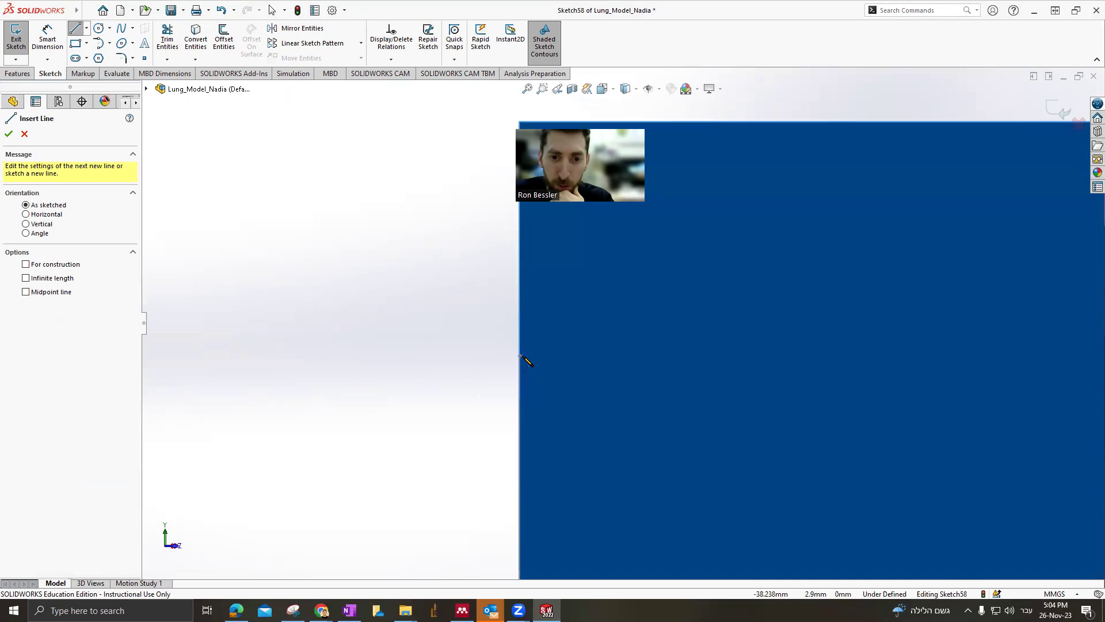
left_click(521, 355)
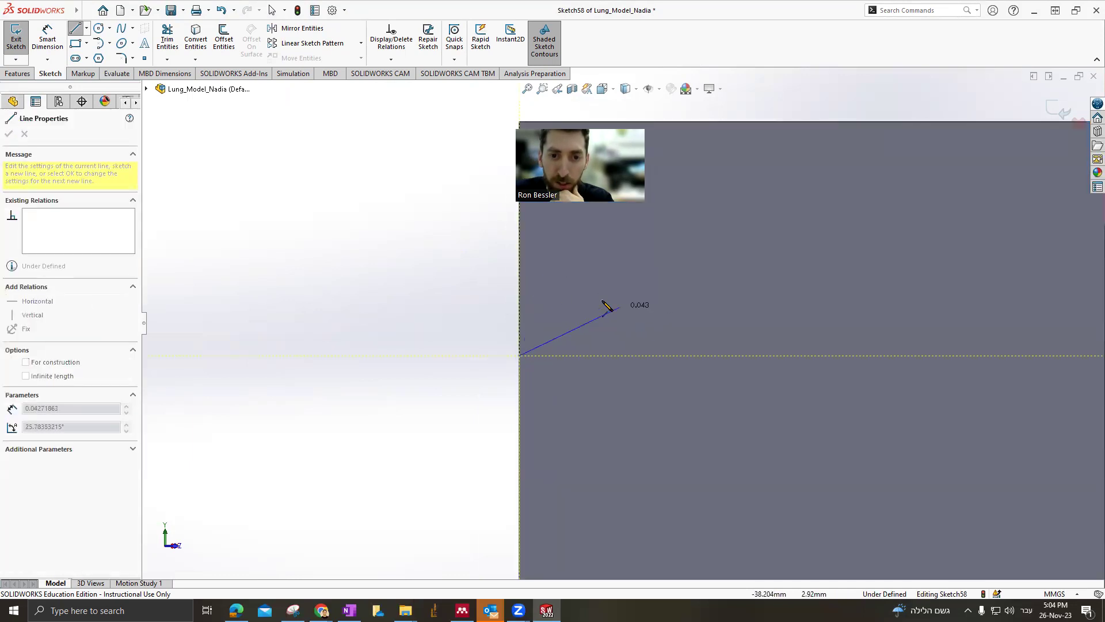
scroll(622, 323, "up", 2)
scroll(835, 305, "up", 2)
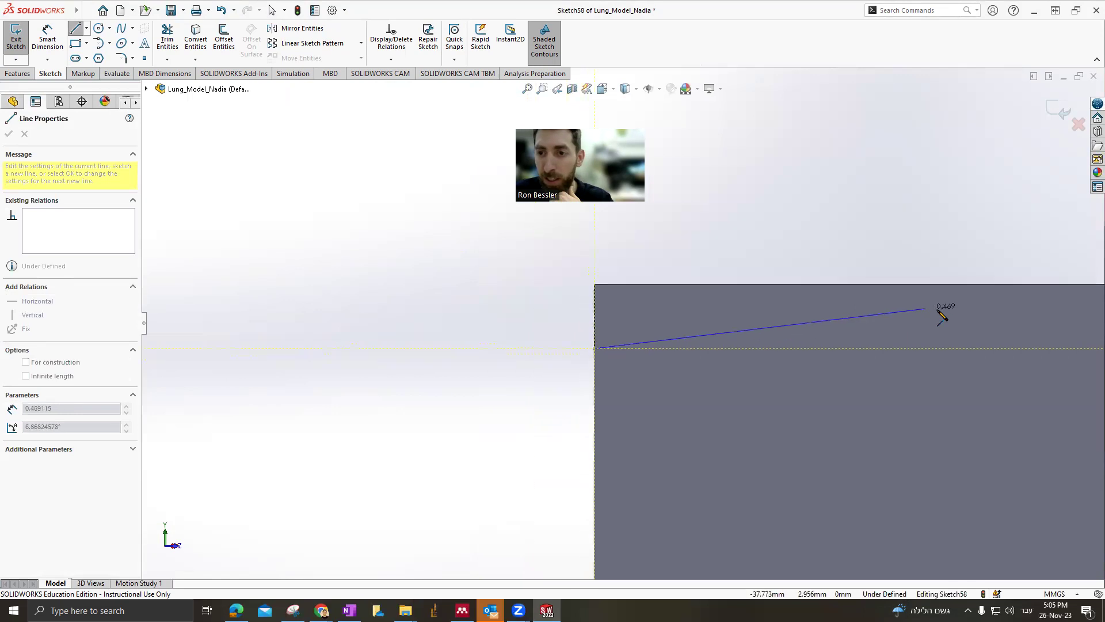
scroll(940, 314, "up", 2)
scroll(993, 321, "up", 1)
scroll(1067, 331, "up", 2)
scroll(1057, 323, "up", 2)
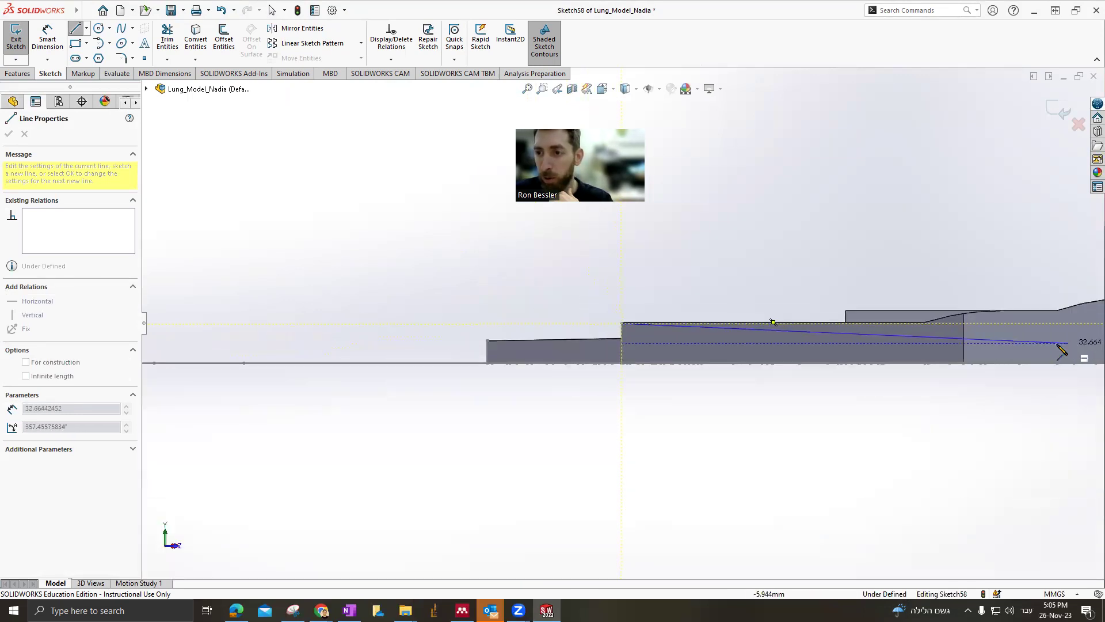
scroll(958, 321, "down", 1)
scroll(814, 370, "down", 1)
scroll(736, 316, "down", 2)
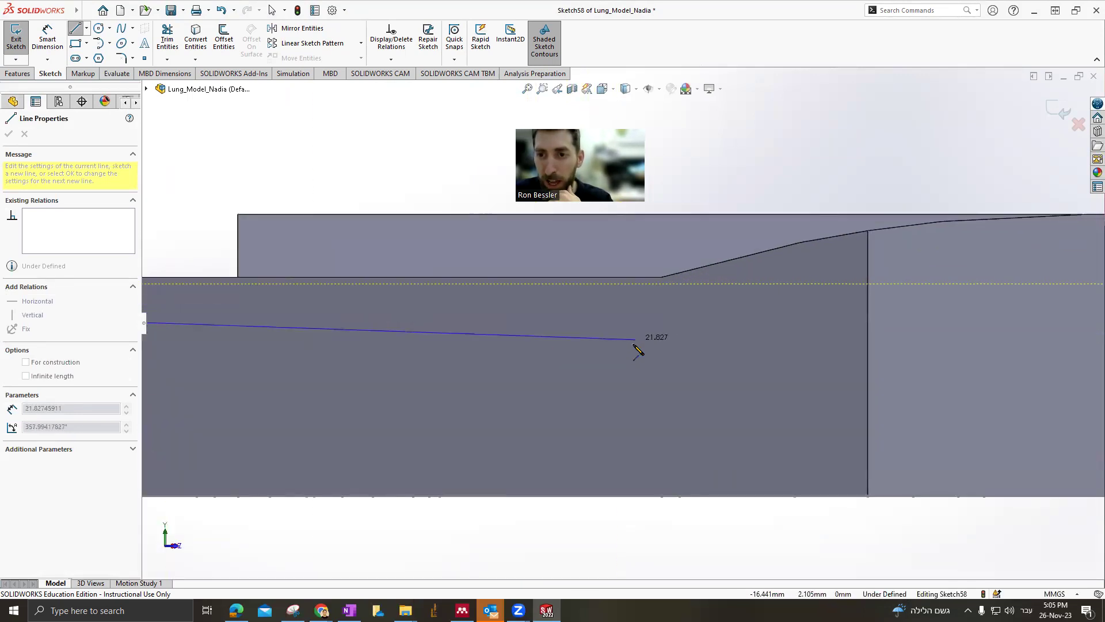
scroll(664, 325, "up", 1)
mouse_move(641, 329)
middle_mouse_down()
mouse_move(634, 363)
mouse_move(634, 353)
mouse_move(659, 370)
mouse_move(639, 357)
mouse_move(641, 370)
mouse_move(687, 389)
mouse_move(622, 338)
mouse_move(654, 310)
middle_mouse_up()
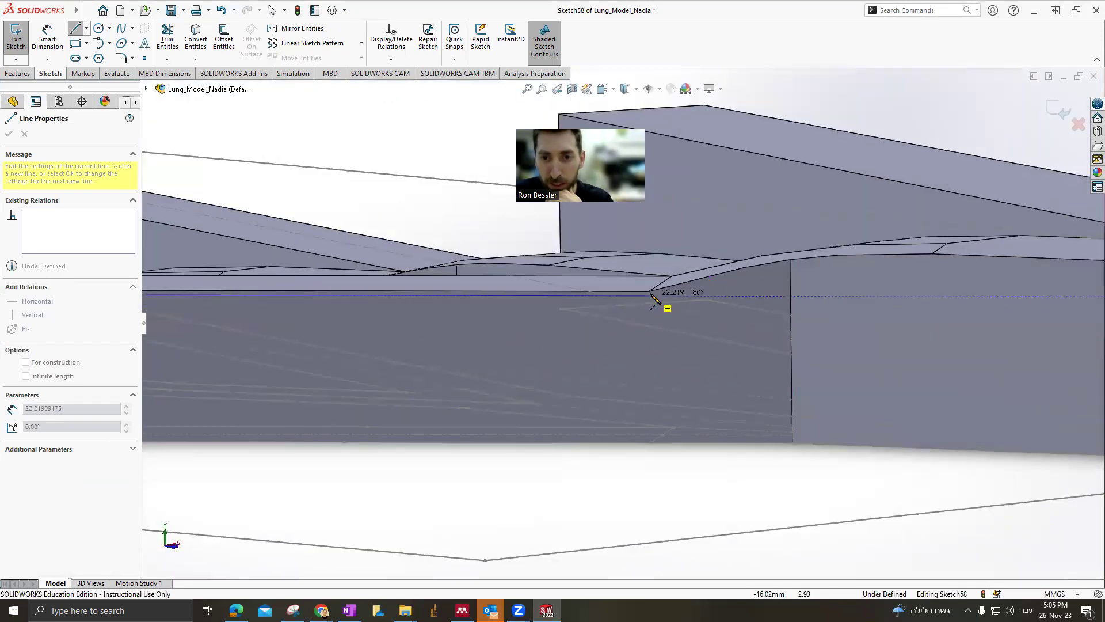
scroll(661, 306, "down", 2)
scroll(621, 300, "down", 3)
scroll(578, 298, "down", 2)
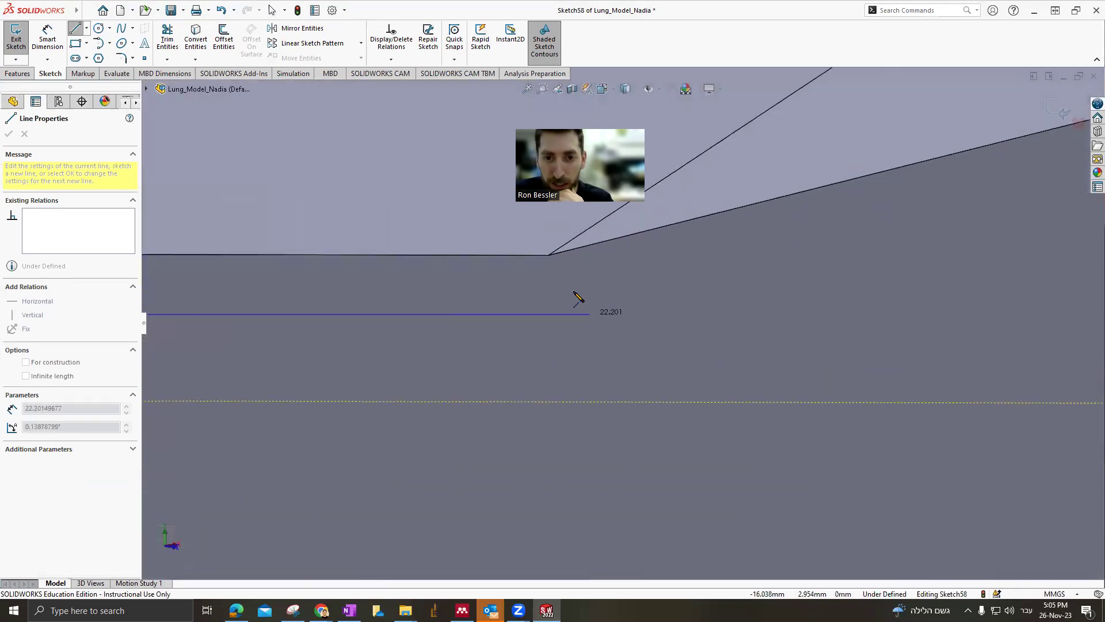
left_click(550, 255)
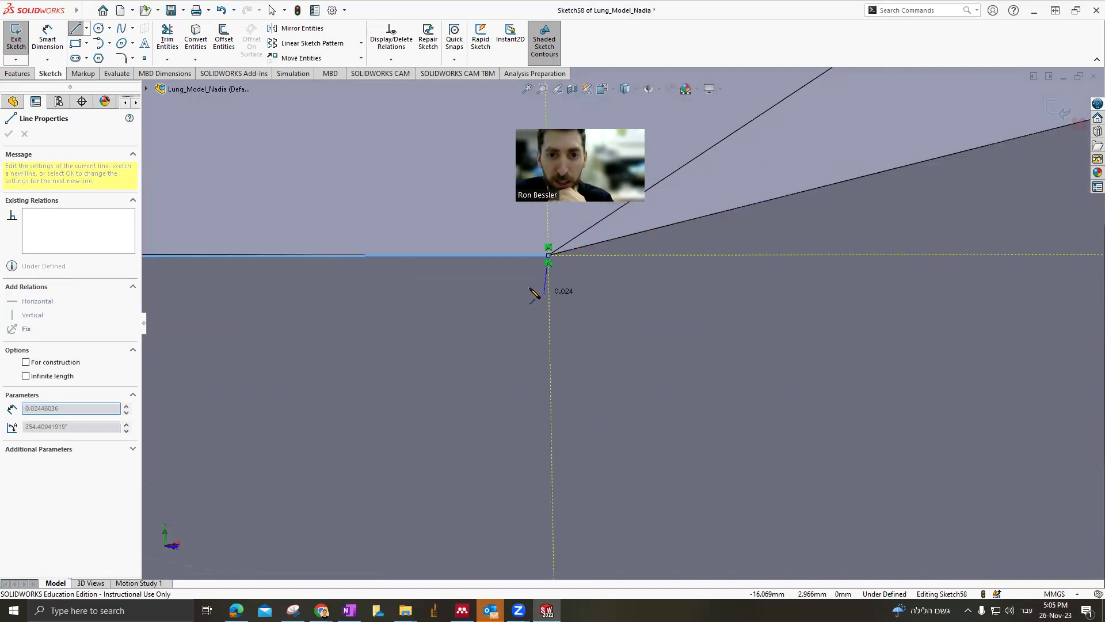
scroll(576, 218, "up", 3)
scroll(574, 259, "up", 3)
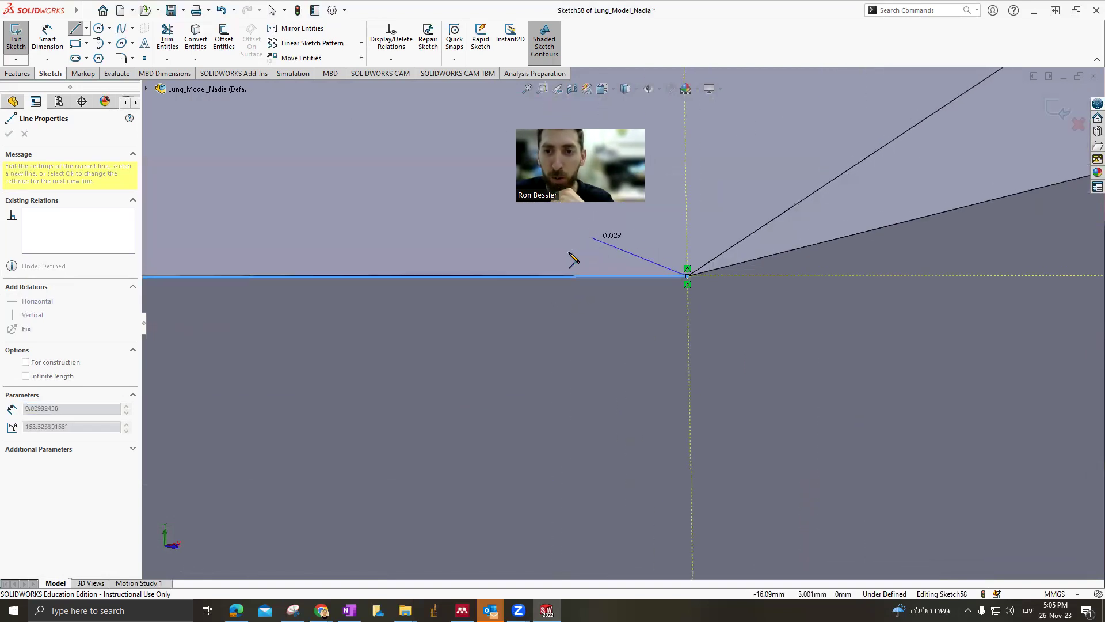
scroll(444, 284, "up", 3)
scroll(418, 289, "up", 3)
scroll(418, 291, "up", 3)
scroll(407, 290, "up", 2)
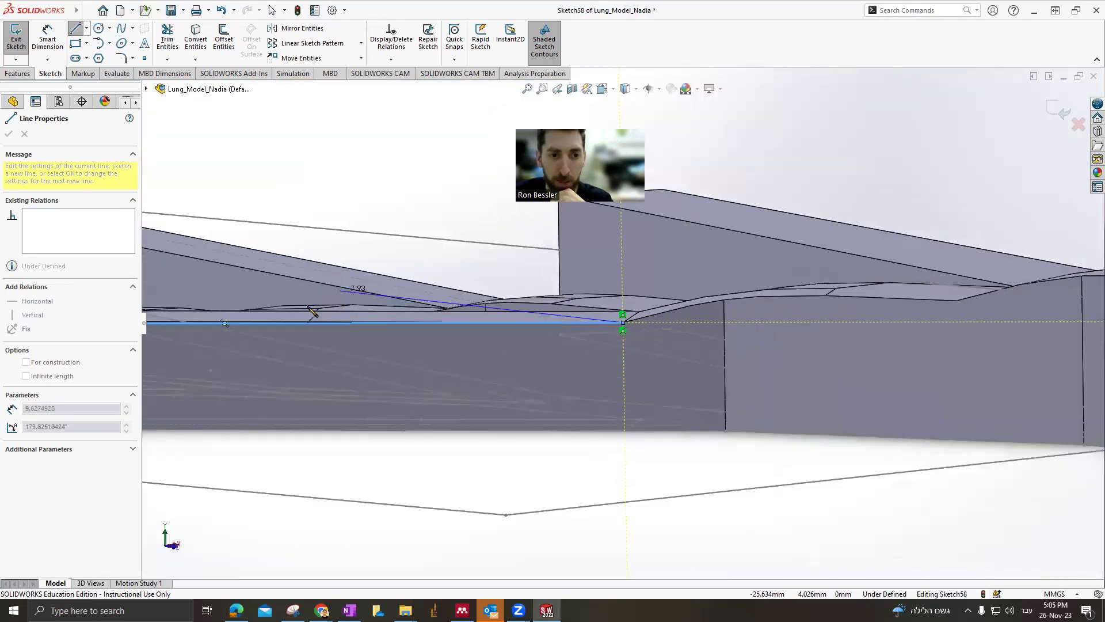
scroll(315, 313, "up", 2)
scroll(282, 316, "up", 2)
scroll(374, 334, "down", 3)
scroll(518, 317, "down", 3)
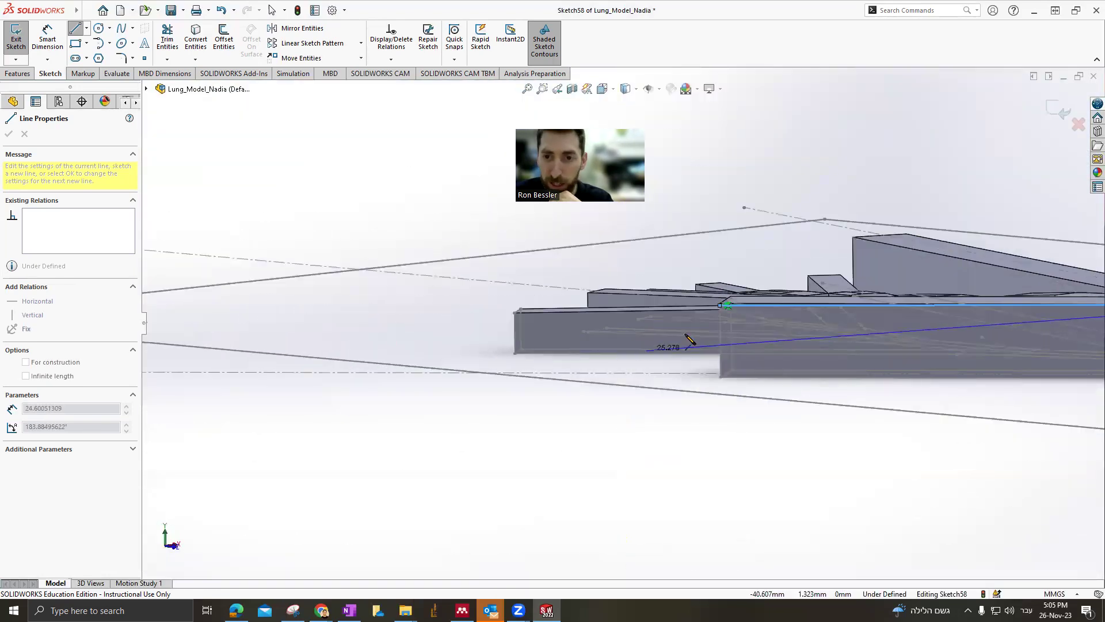
scroll(634, 277, "down", 3)
scroll(778, 237, "down", 3)
scroll(766, 259, "down", 2)
scroll(634, 374, "down", 2)
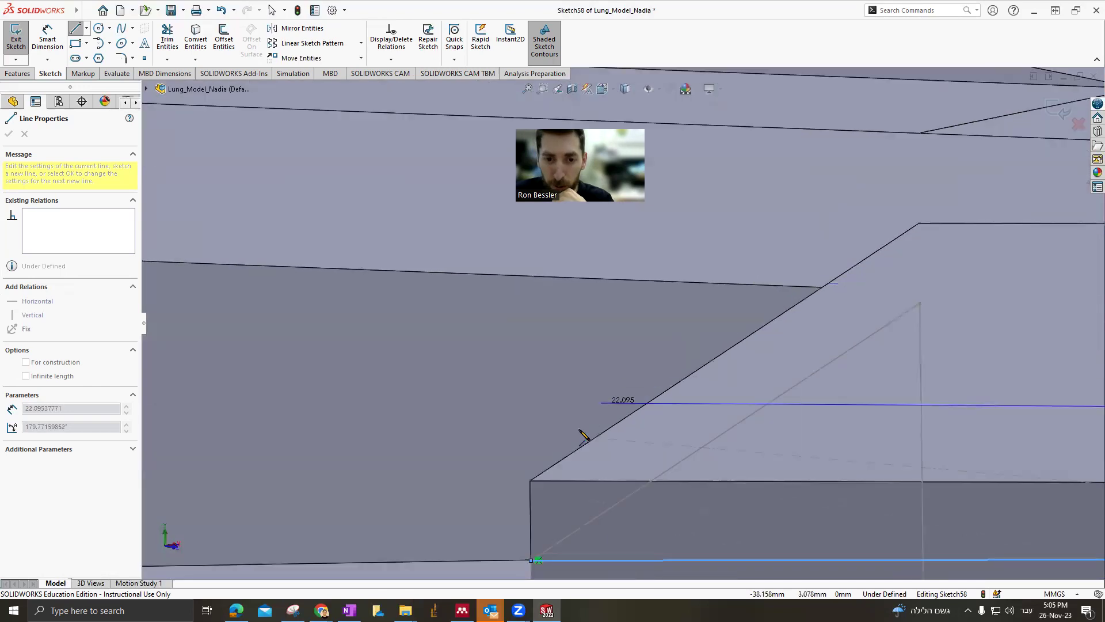
left_click(530, 481)
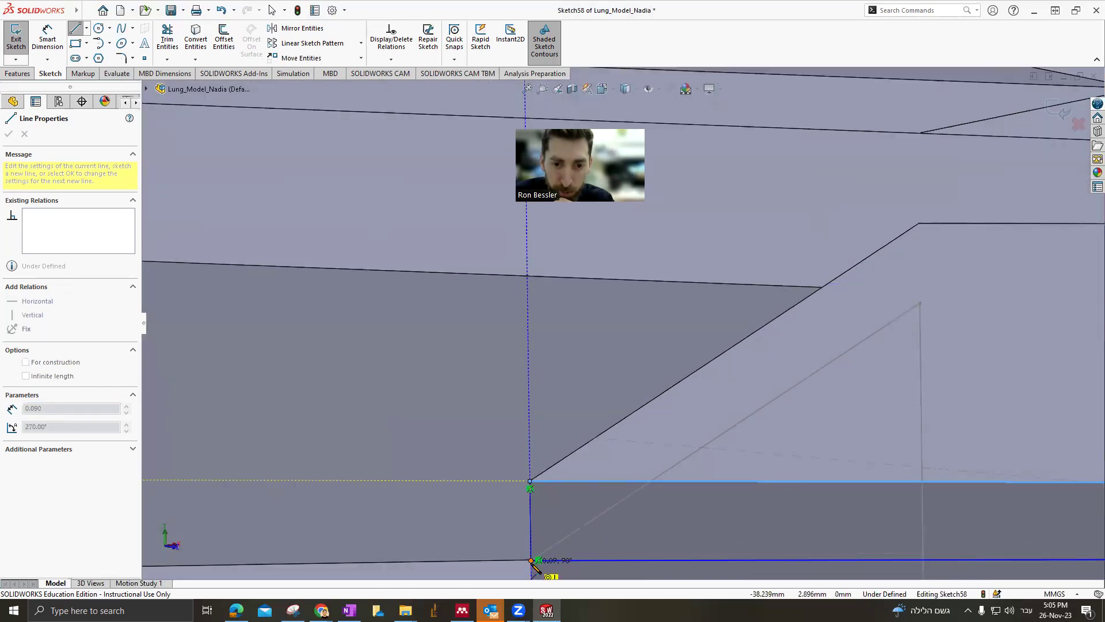
double_click(530, 559)
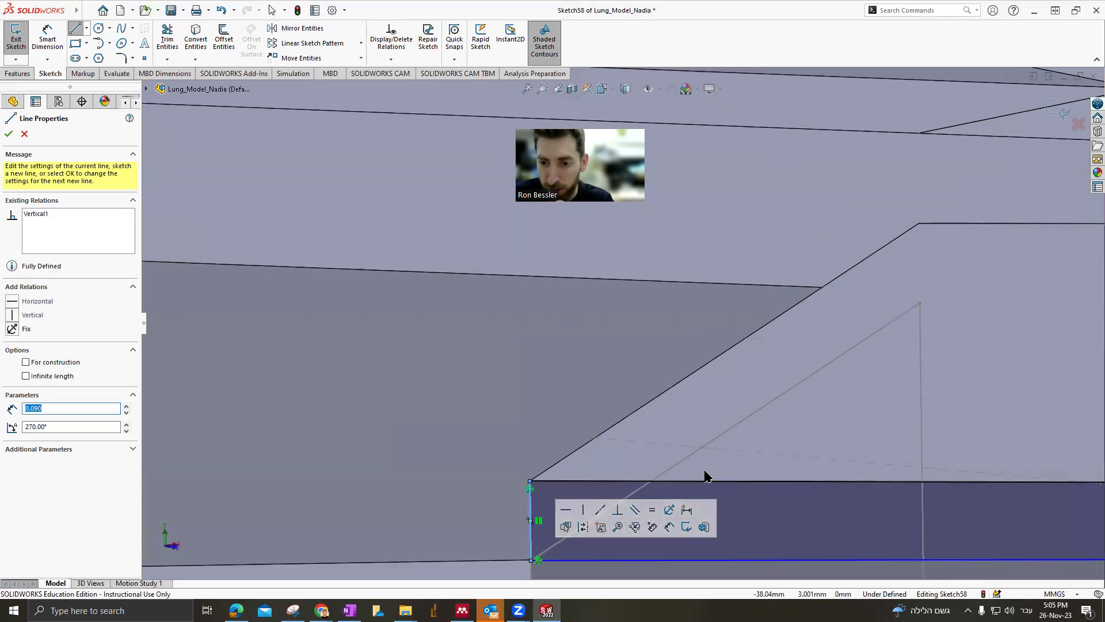
Drag the vertical line's bottom endpoint down onto the model edge
scroll(691, 495, "up", 3)
scroll(830, 410, "up", 3)
scroll(869, 363, "up", 2)
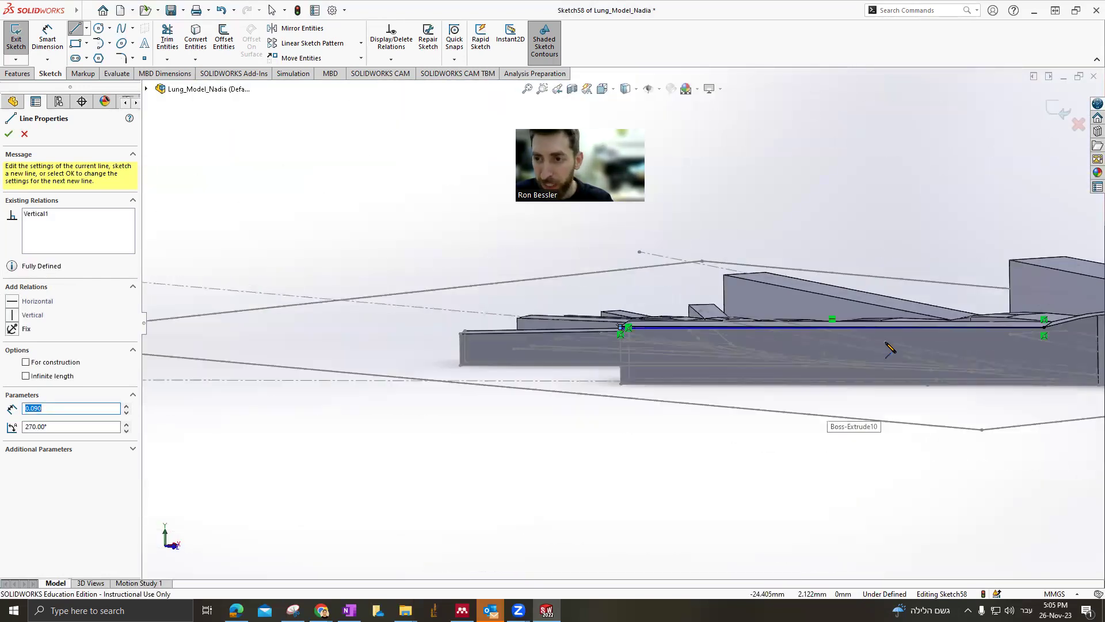
scroll(644, 326, "down", 2)
scroll(639, 324, "down", 2)
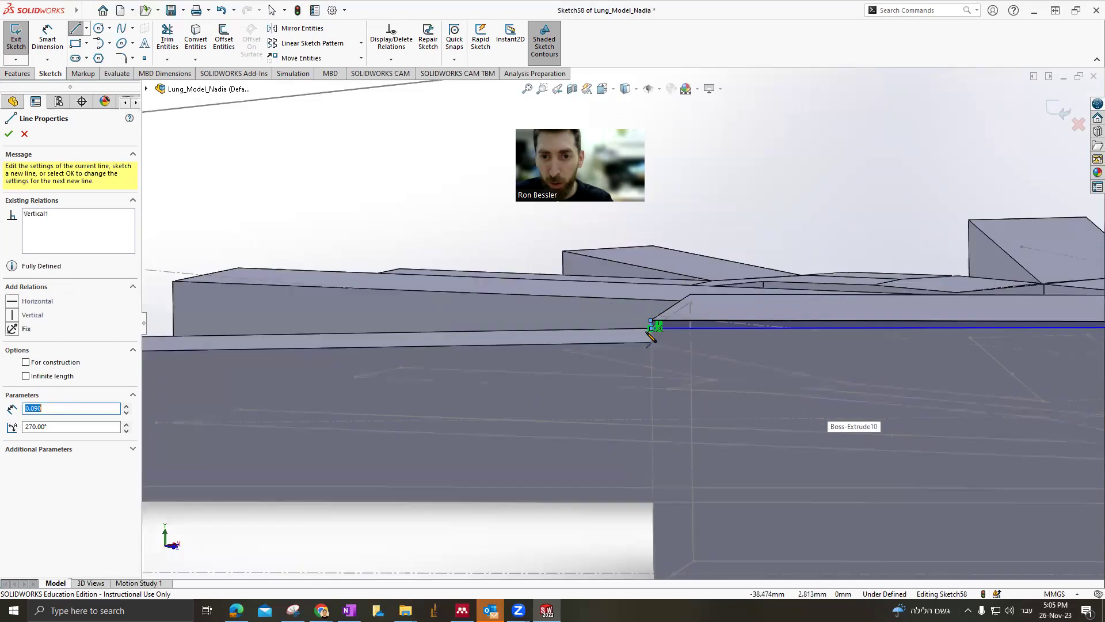
scroll(633, 323, "down", 2)
scroll(629, 321, "down", 1)
scroll(593, 316, "down", 2)
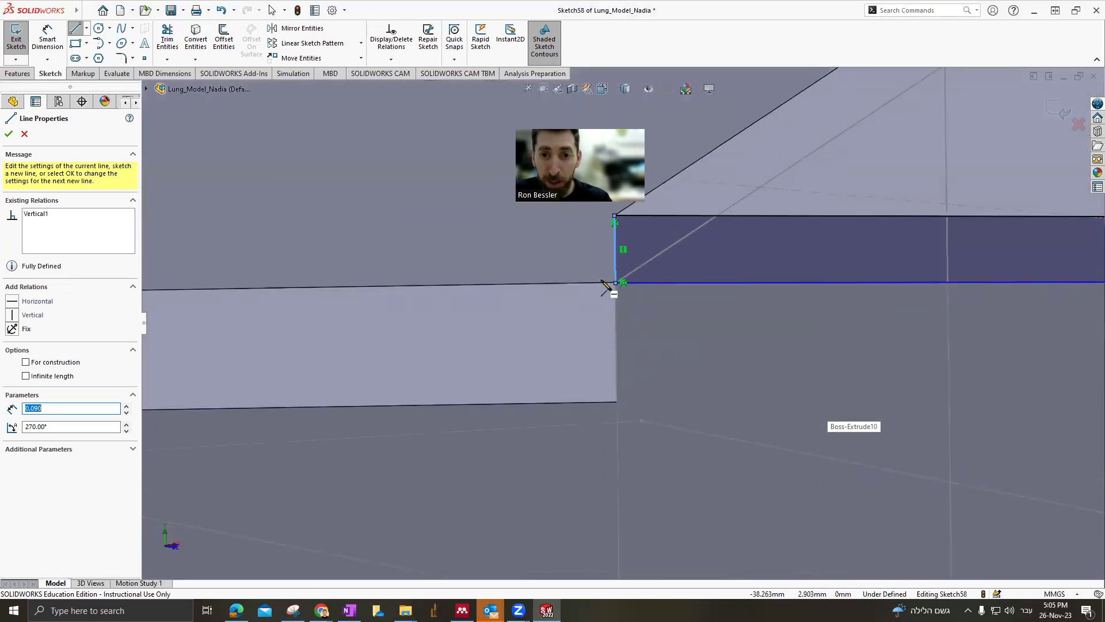
scroll(614, 291, "down", 1)
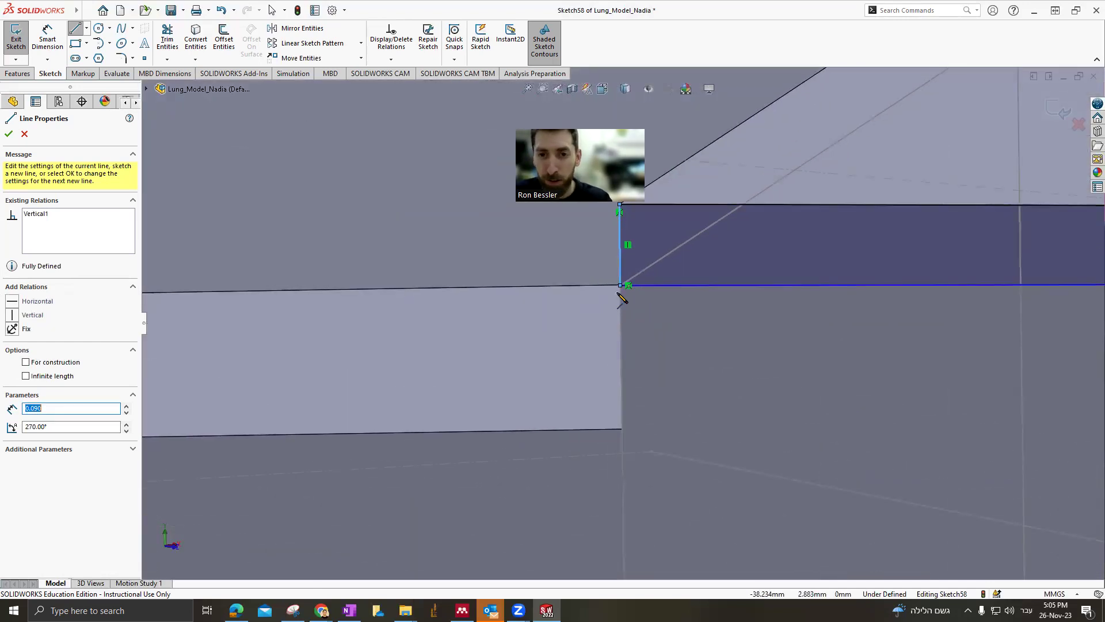
key("Escape")
mouse_move(620, 286)
left_mouse_down()
mouse_move(620, 320)
mouse_move(621, 297)
left_mouse_up()
mouse_move(651, 368)
middle_mouse_down()
mouse_move(660, 343)
mouse_move(643, 358)
middle_mouse_up()
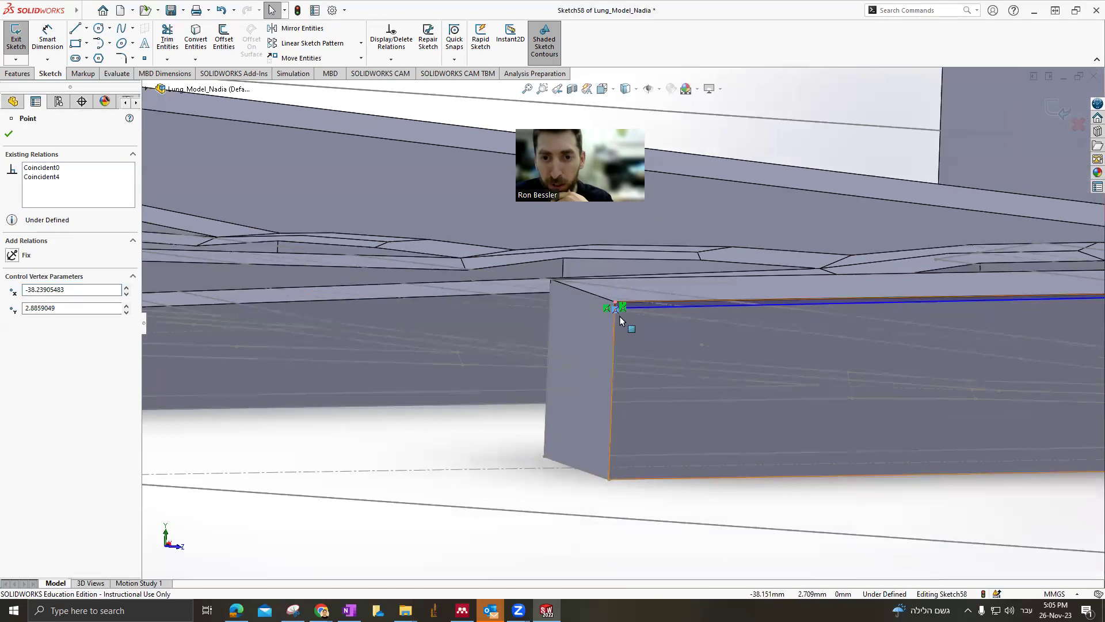
Reposition the sketch endpoint along the edge and rotate to show the front face
scroll(621, 320, "down", 5)
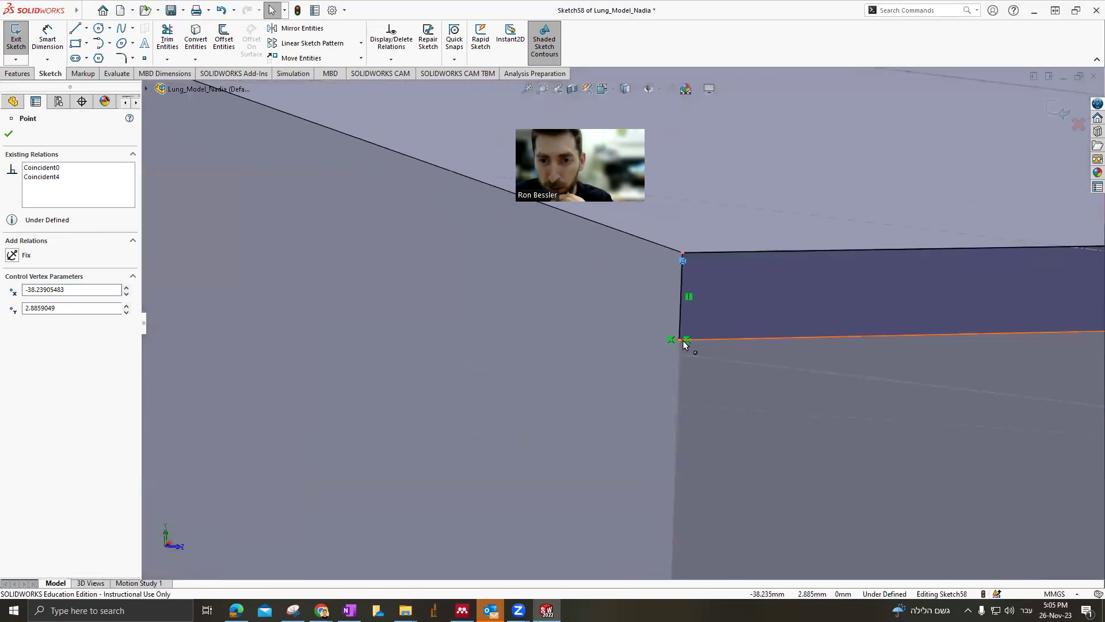
left_click_drag(684, 344, 694, 324)
left_click(606, 303)
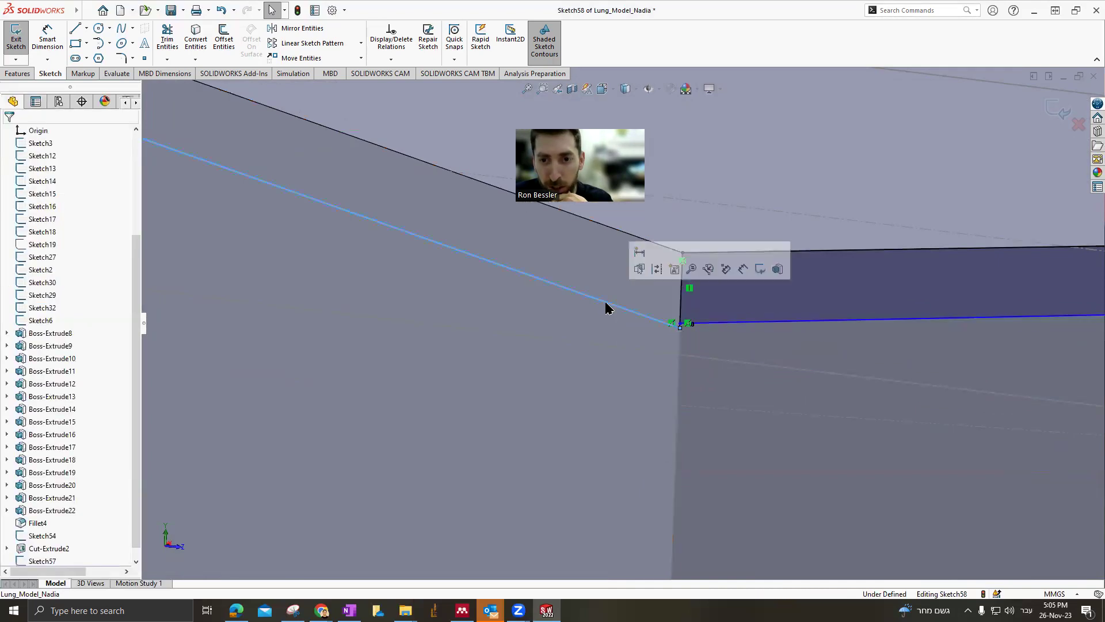
mouse_move(686, 341)
middle_mouse_down()
mouse_move(618, 330)
mouse_move(707, 328)
middle_mouse_up()
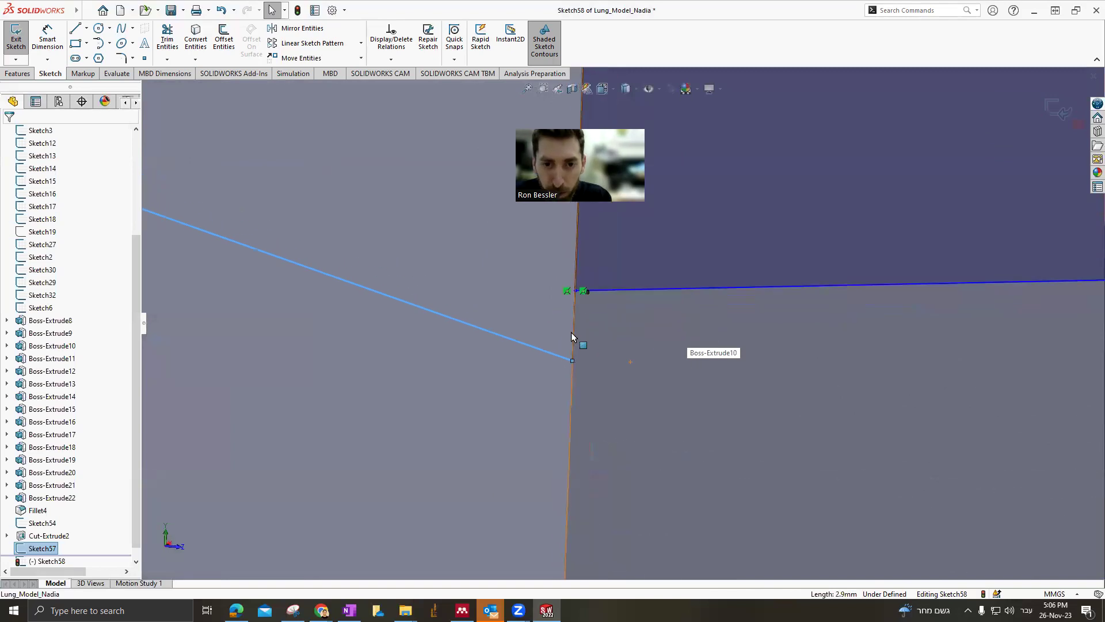
key("Up")
Convert both reference lines in Sketch58 to construction geometry
left_click(586, 257)
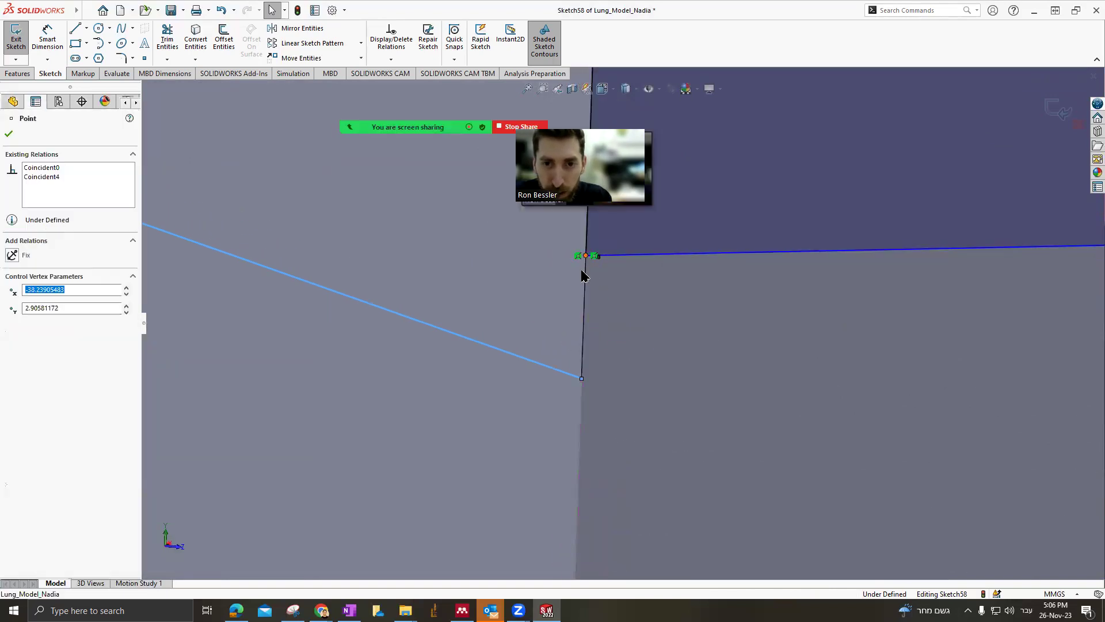
left_click(566, 377)
left_click(563, 376, "ctrl")
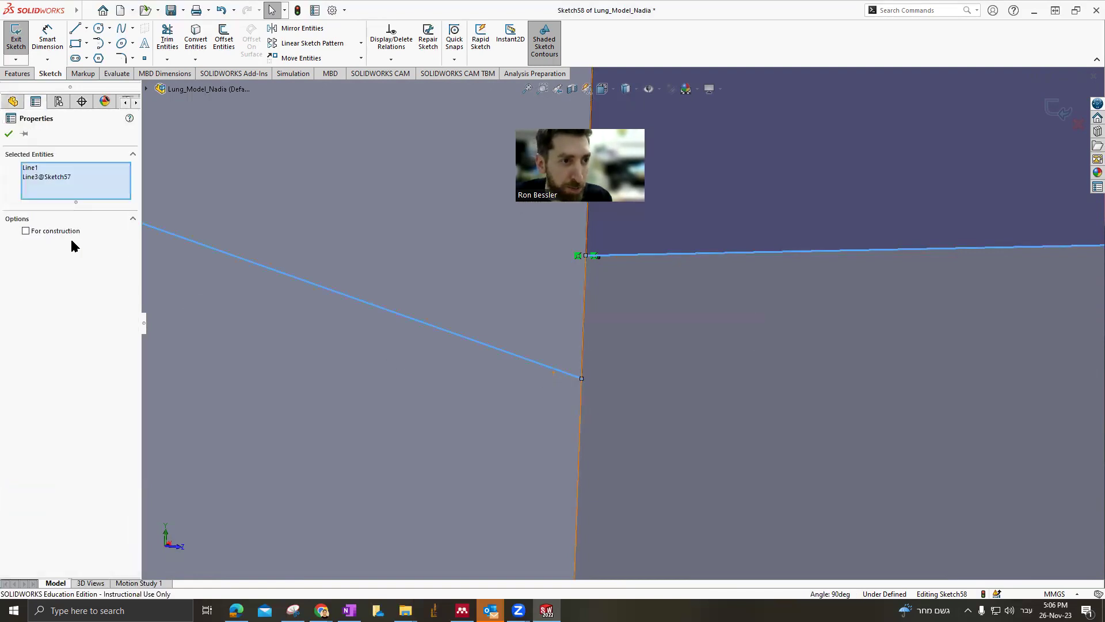
left_click(26, 231)
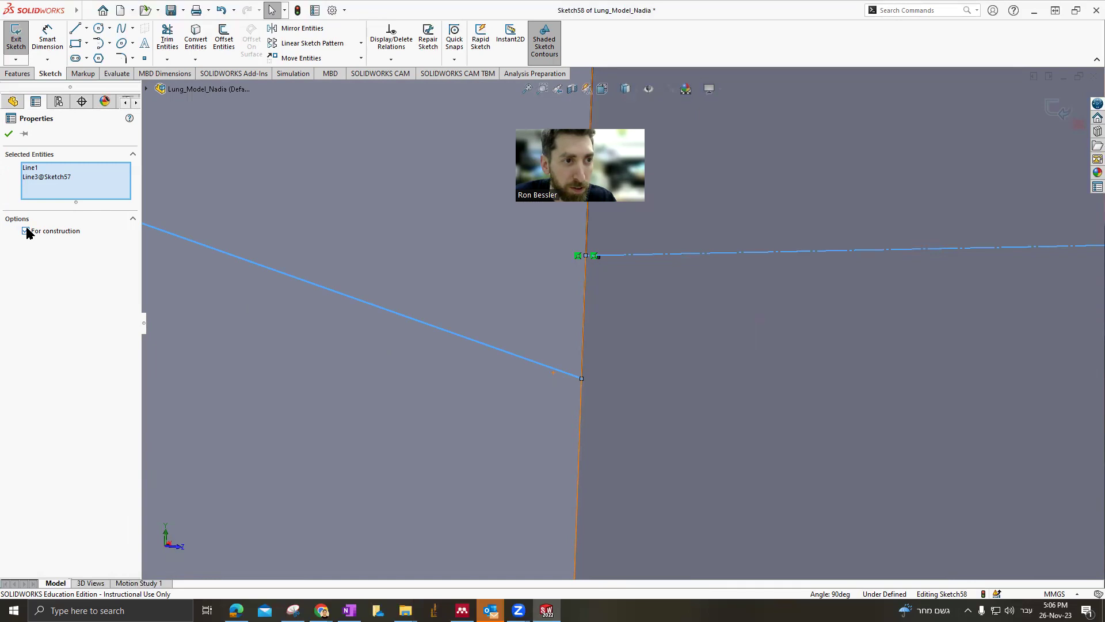
left_click(8, 136)
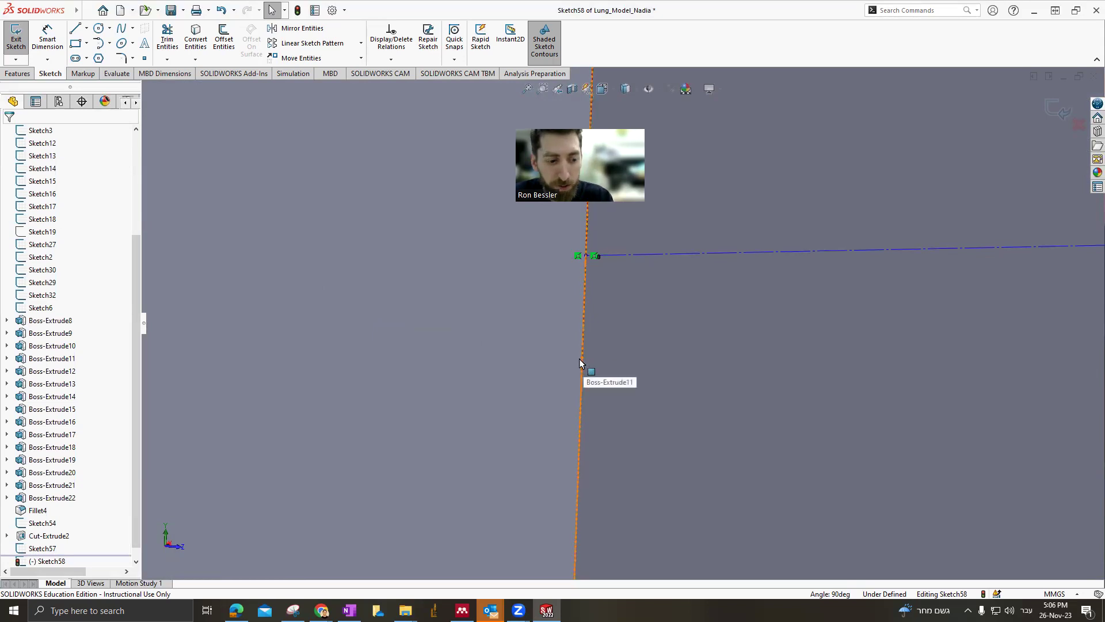
Make Sketch58's corner endpoint coincident with Point2@Sketch57
left_click(578, 359)
scroll(691, 299, "down", 5)
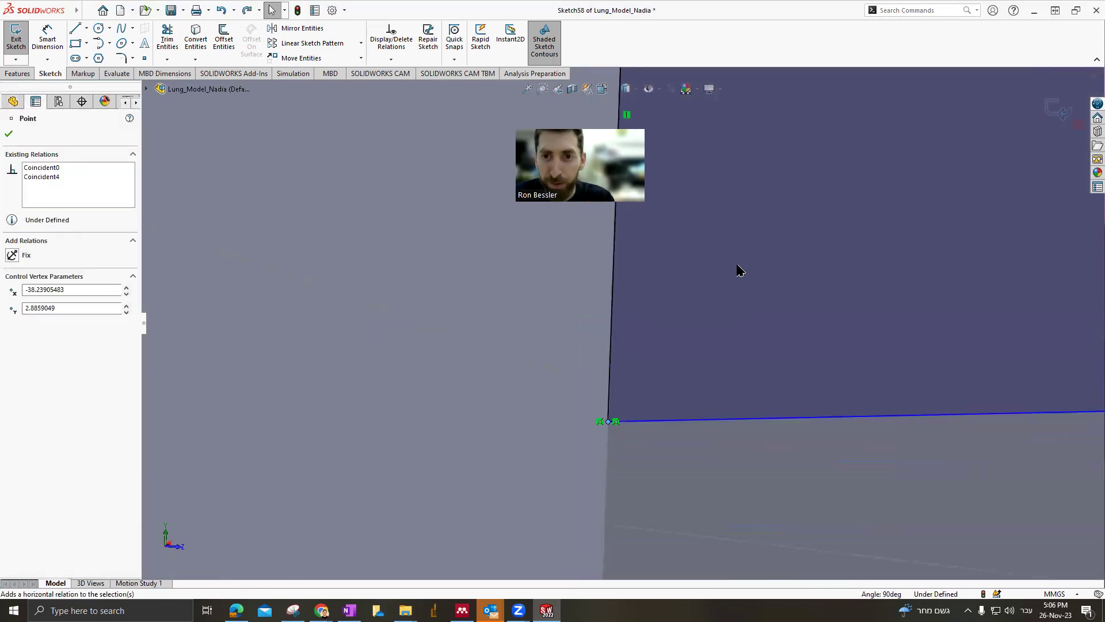
mouse_move(618, 351)
left_mouse_down()
mouse_move(620, 303)
mouse_move(631, 330)
left_mouse_up()
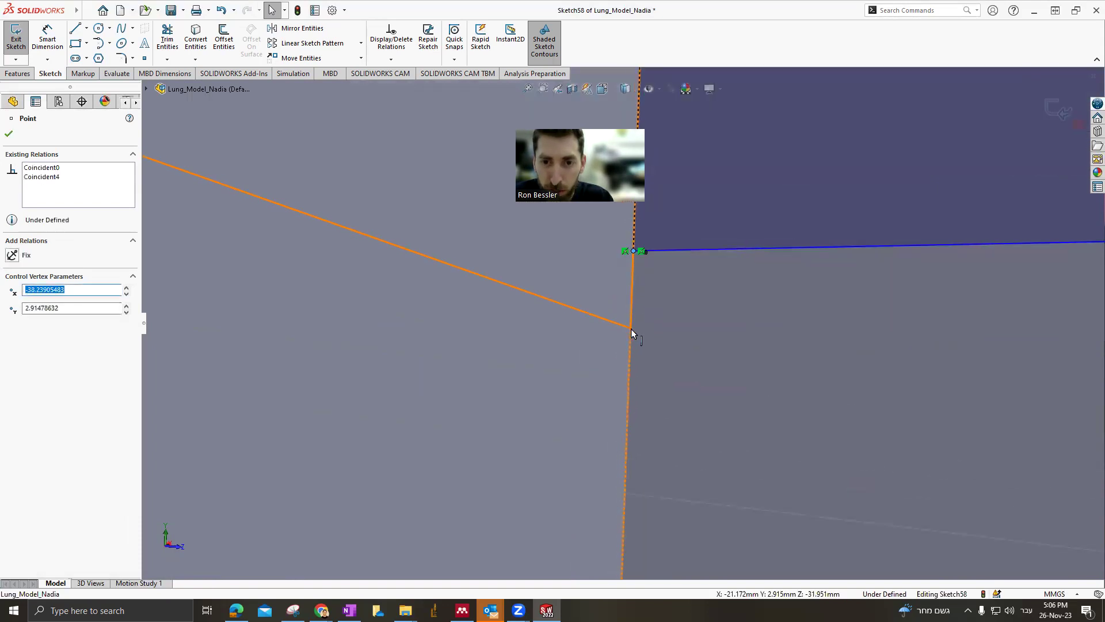
left_click(632, 332)
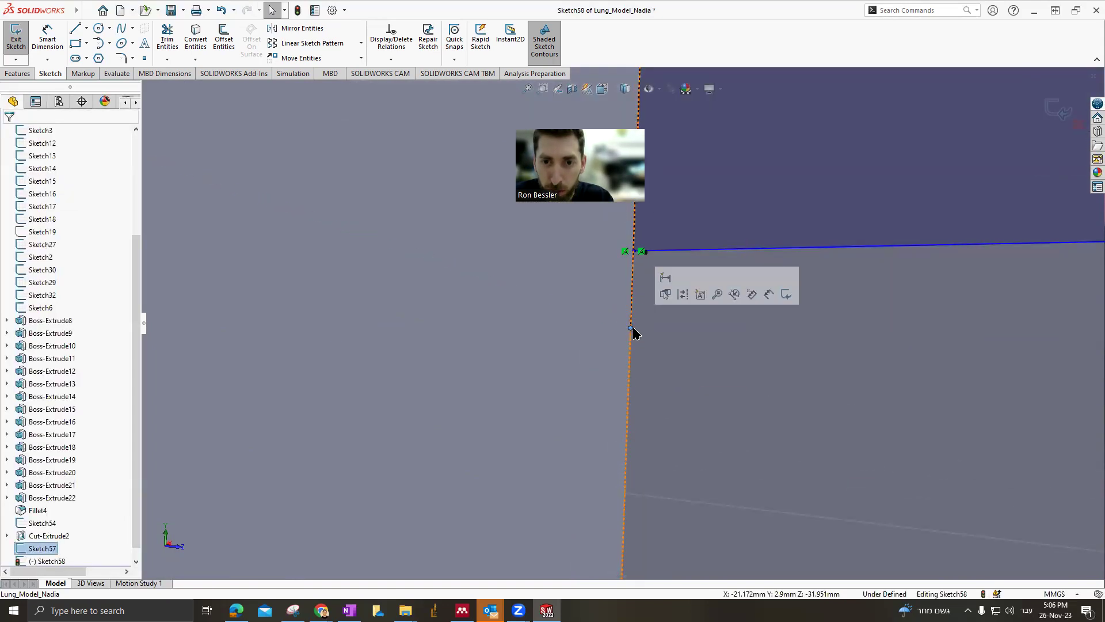
left_click(634, 252)
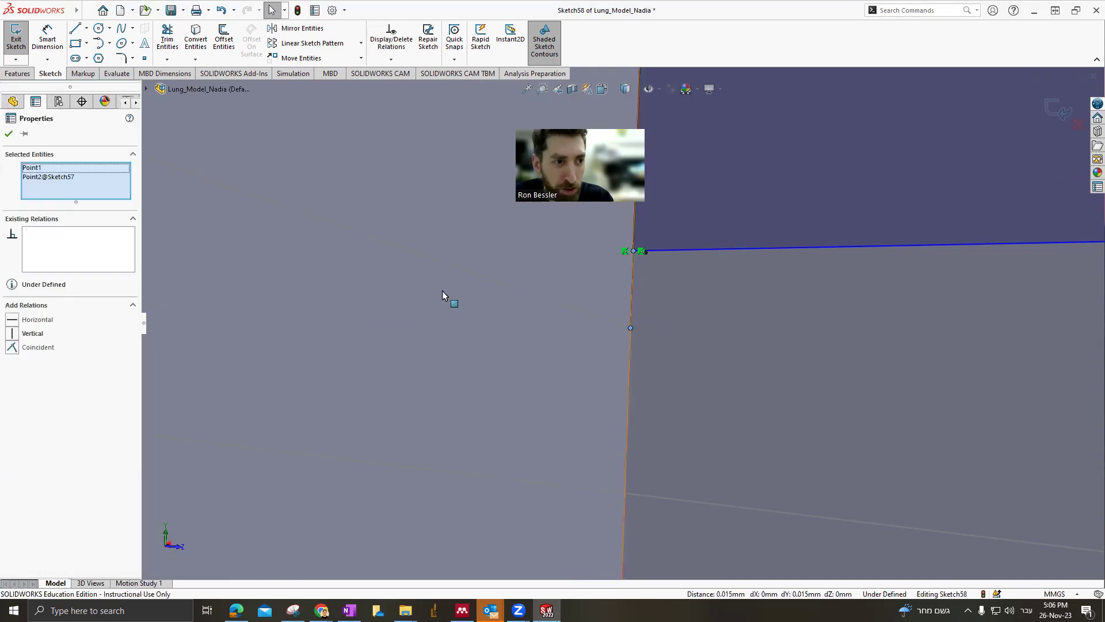
left_click(12, 347)
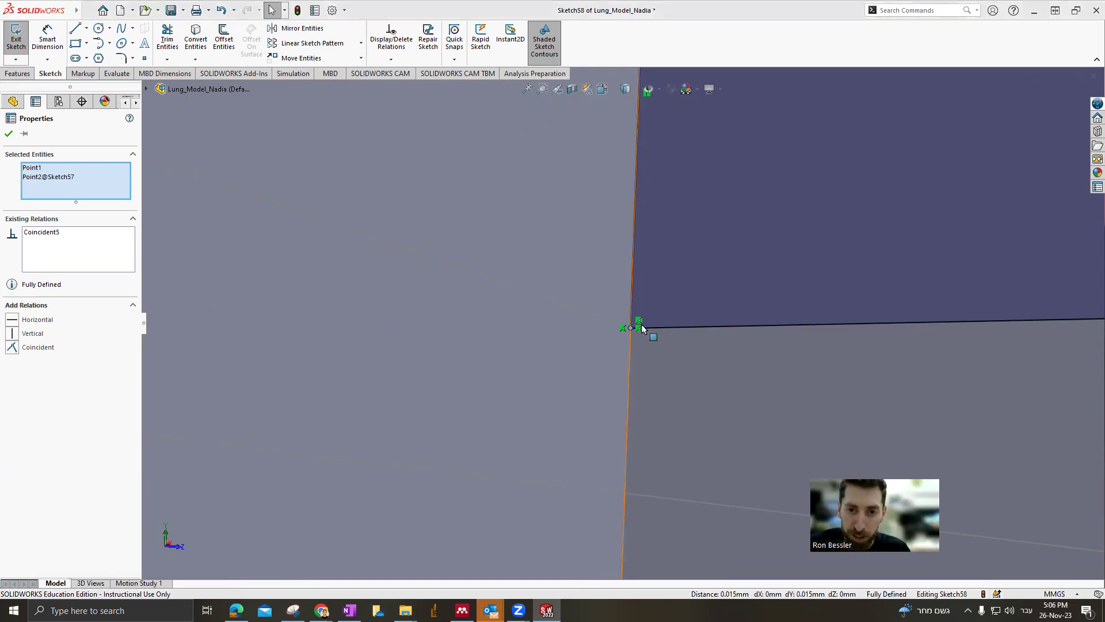
Zoom out to confirm Sketch58 is fully defined
scroll(788, 354, "up", 3)
scroll(786, 354, "up", 3)
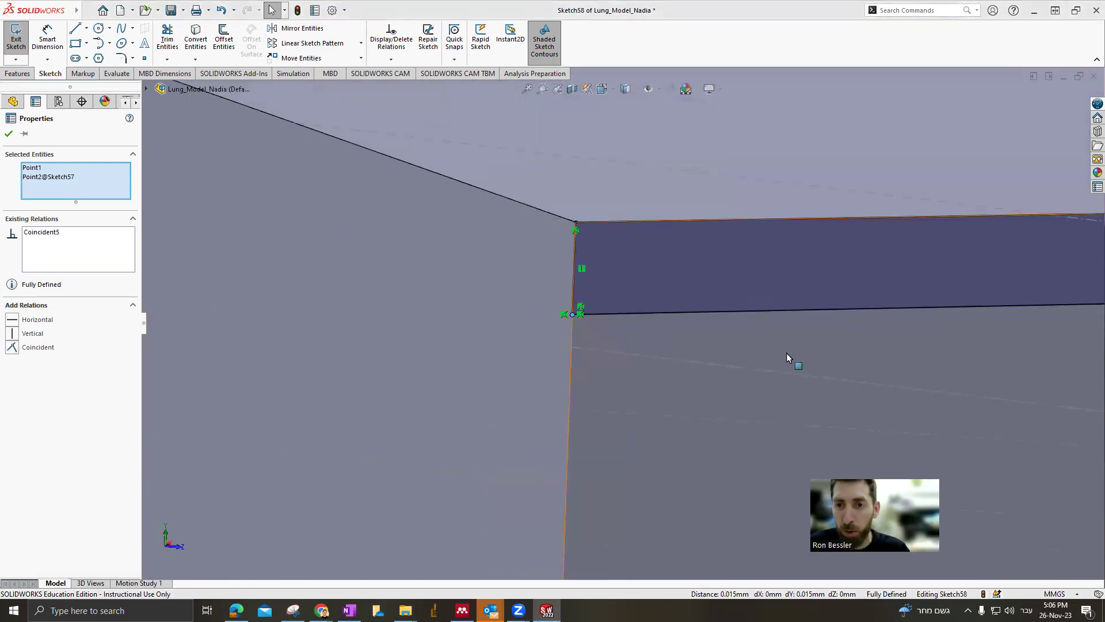
scroll(795, 377, "up", 3)
scroll(810, 410, "up", 2)
scroll(810, 410, "up", 1)
scroll(862, 395, "up", 3)
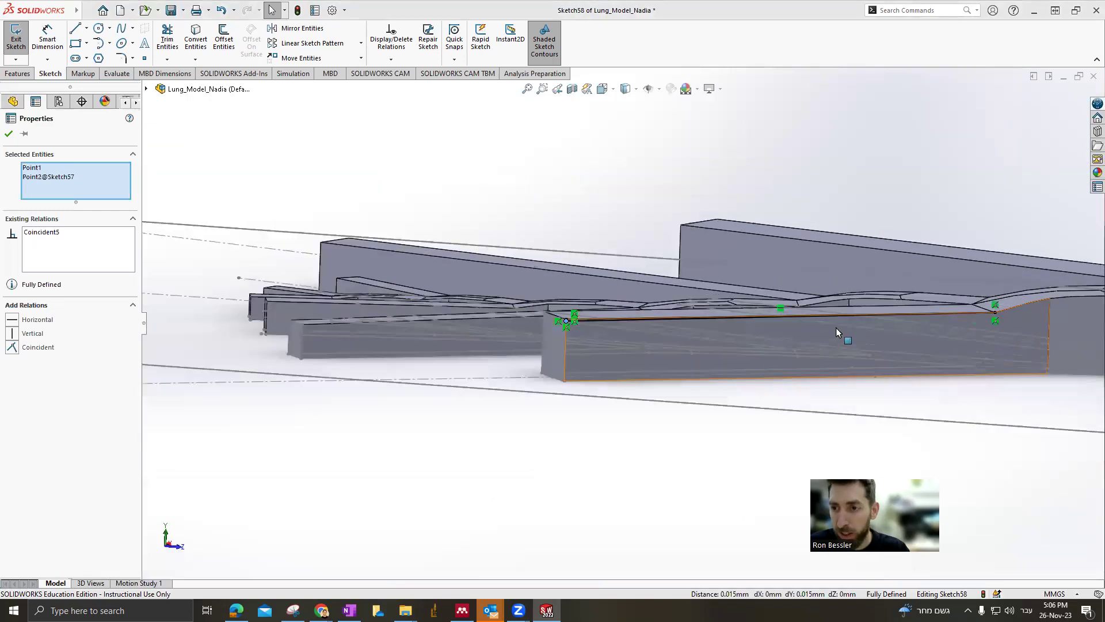
scroll(836, 327, "down", 3)
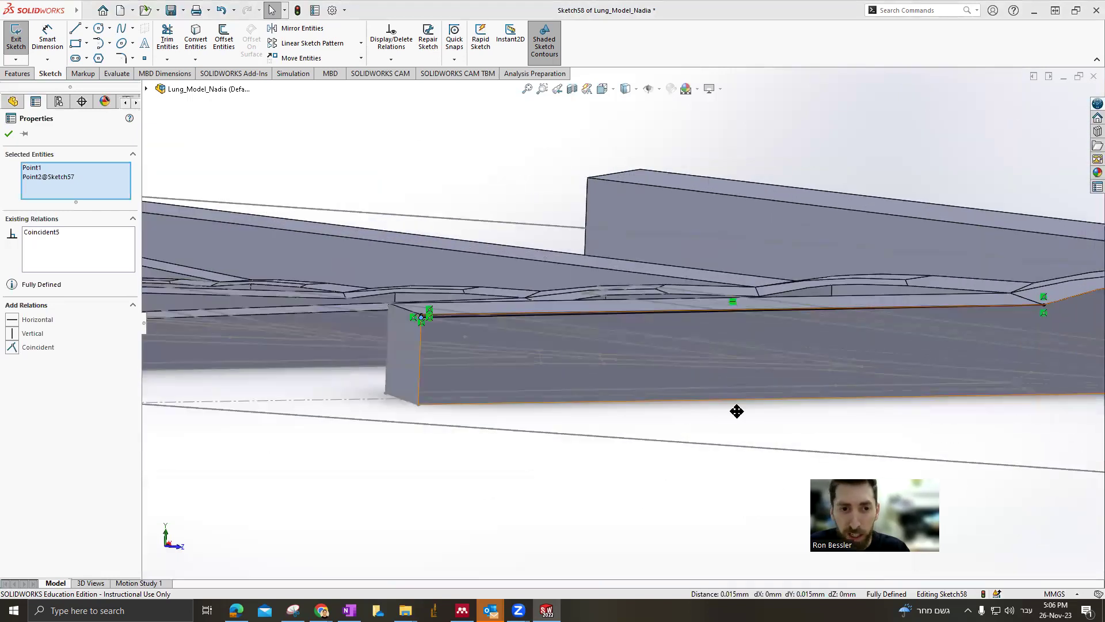
scroll(495, 318, "down", 4)
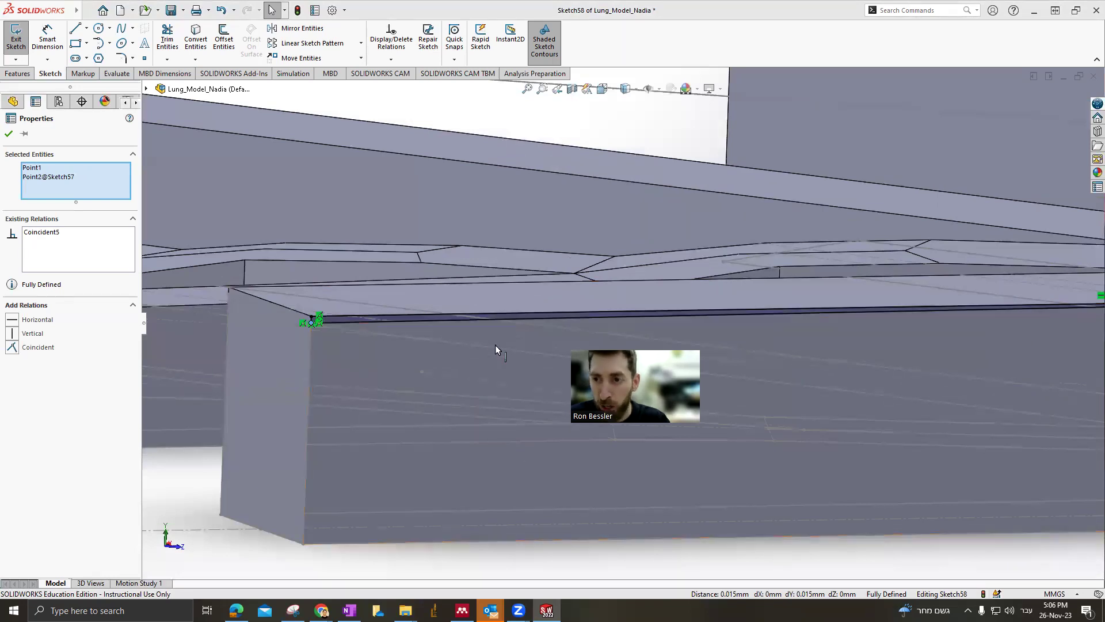
Extruded-cut Sketch58 Up To Surface, limited by the neighbouring branch face, creating Cut-Extrude3
left_click(17, 73)
left_click(170, 44)
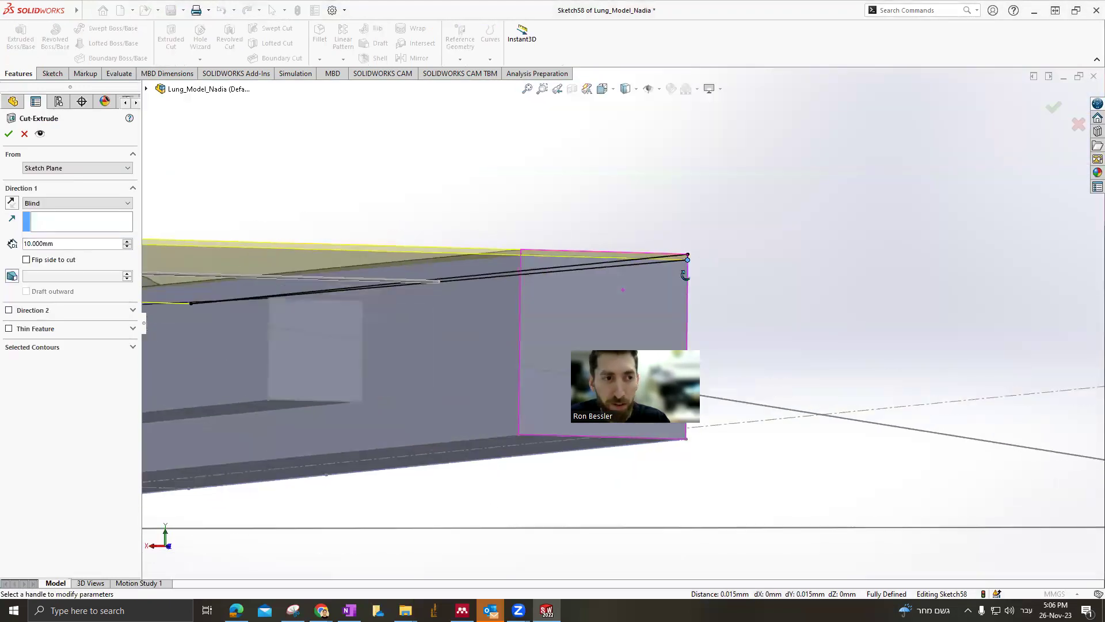
left_click(128, 204)
left_click(92, 251)
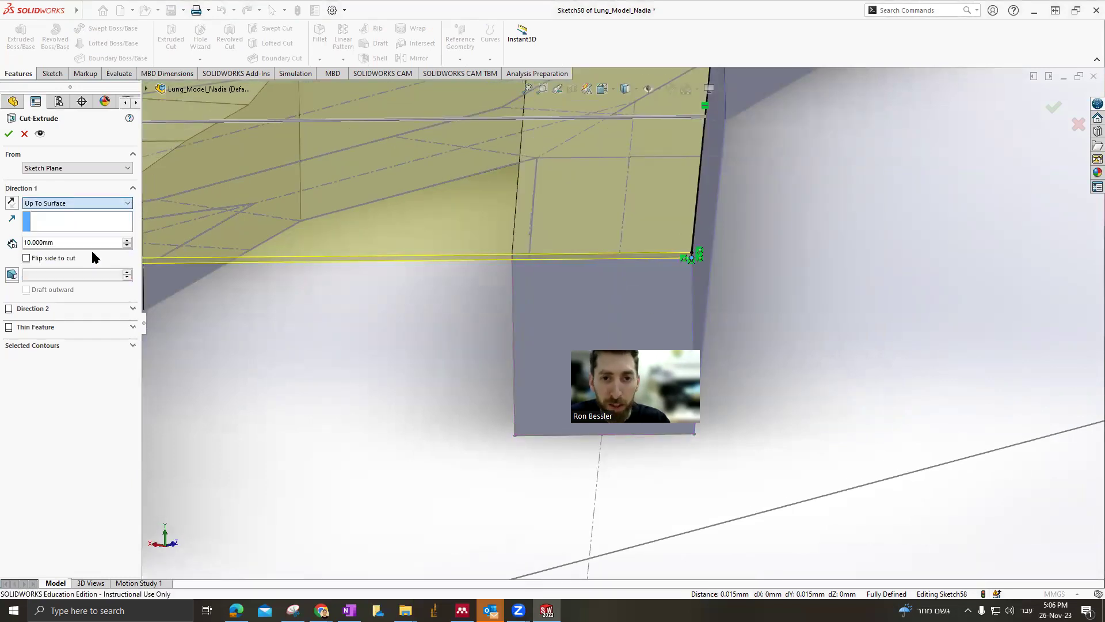
middle_click_drag(440, 328, 446, 324)
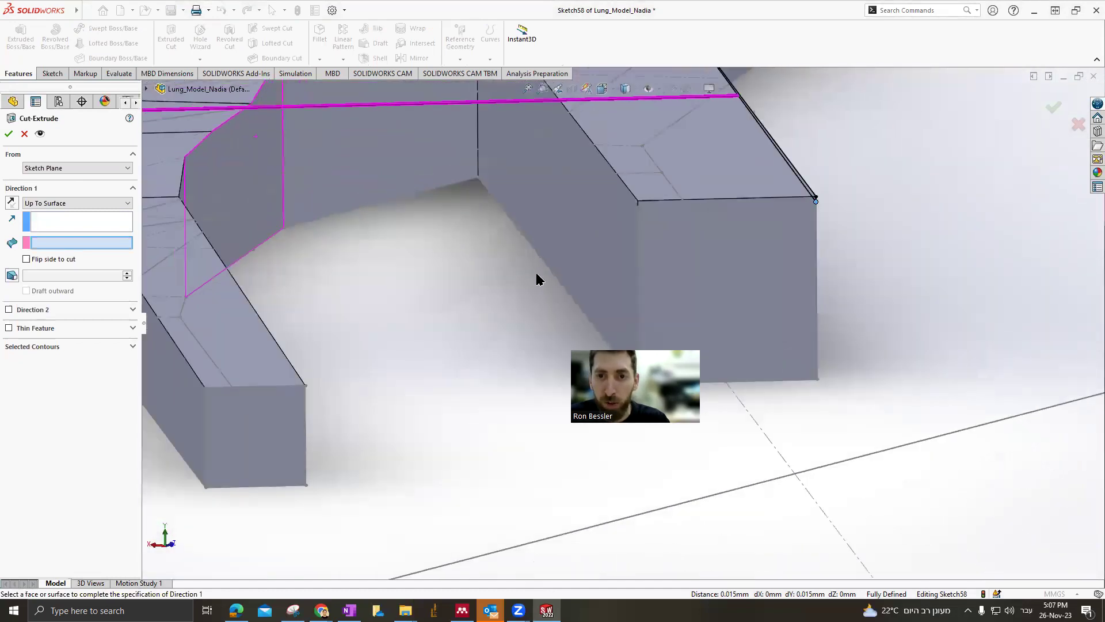
mouse_move(447, 325)
middle_mouse_down()
mouse_move(604, 209)
mouse_move(753, 244)
mouse_move(715, 244)
mouse_move(908, 209)
middle_mouse_up()
left_click(613, 206)
scroll(907, 208, "up", 3)
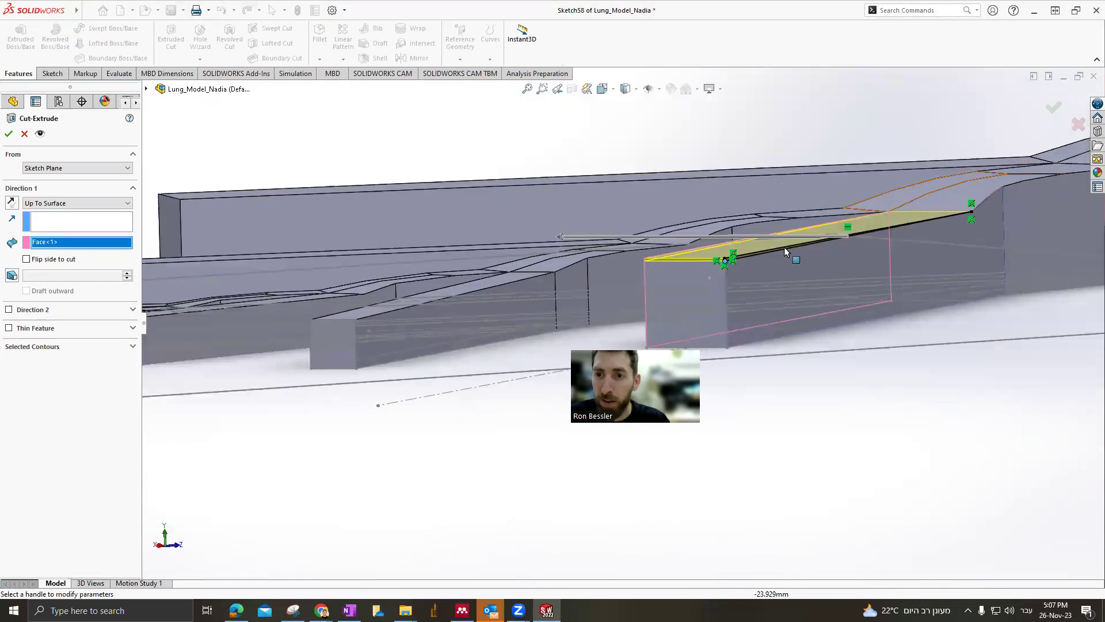
scroll(769, 252, "down", 4)
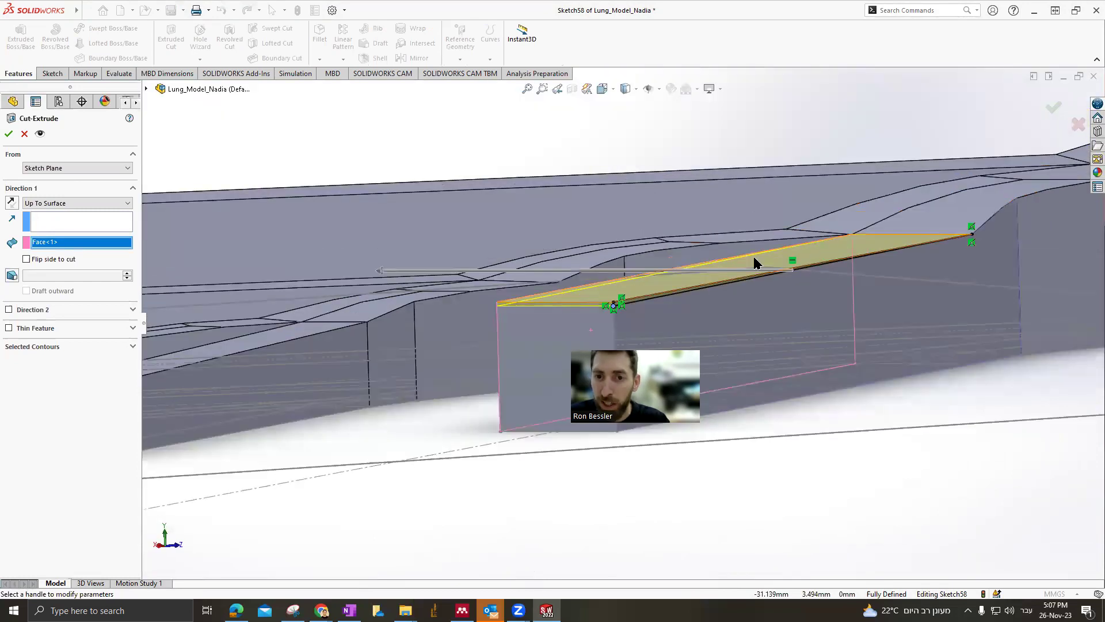
left_click(1054, 111)
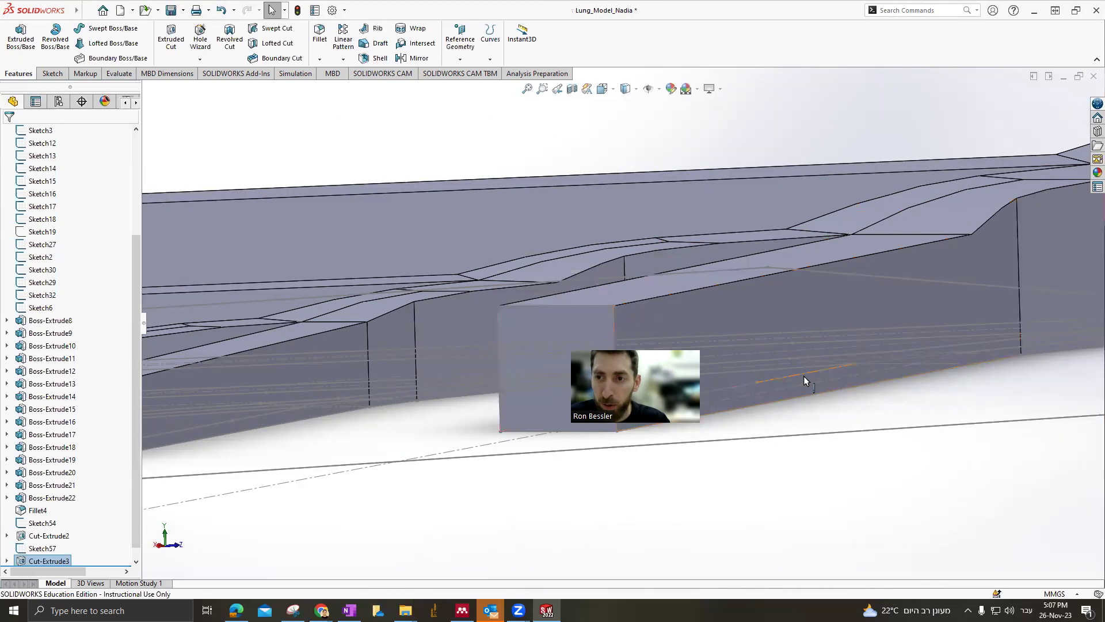
key("Down")
key("Down")
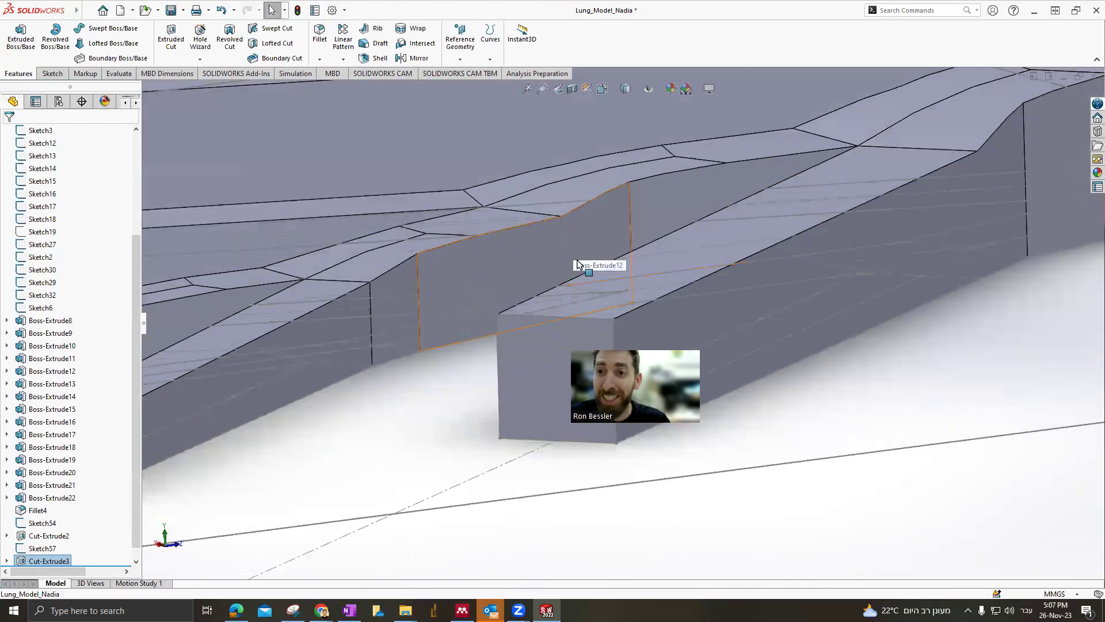
key("Right")
key("Right")
key("Right")
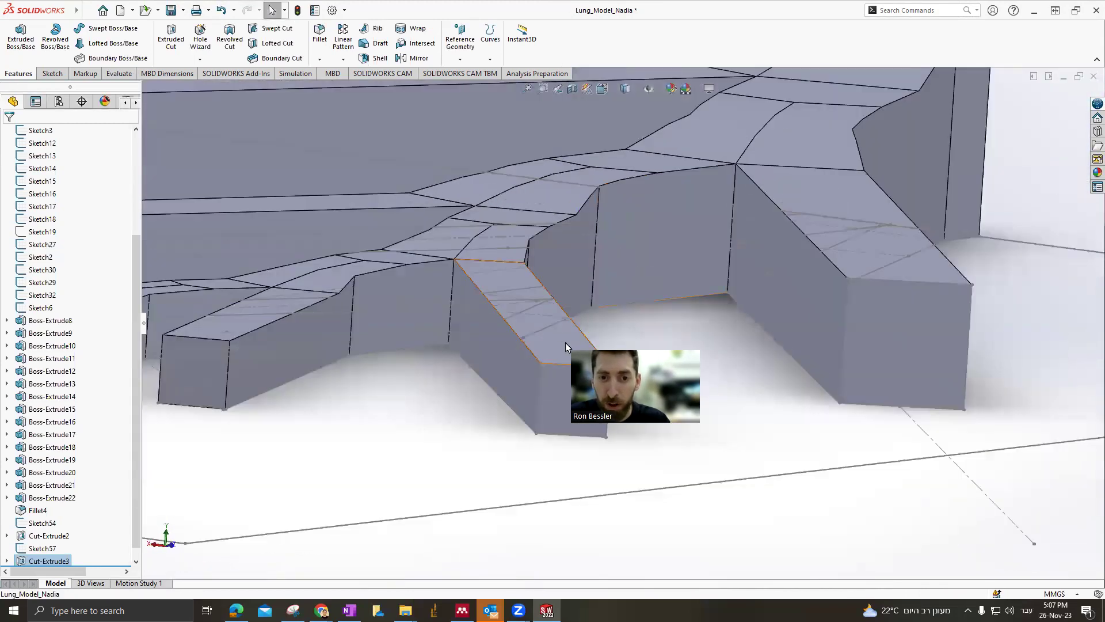
left_click(566, 347)
middle_click_drag(566, 347, 315, 278)
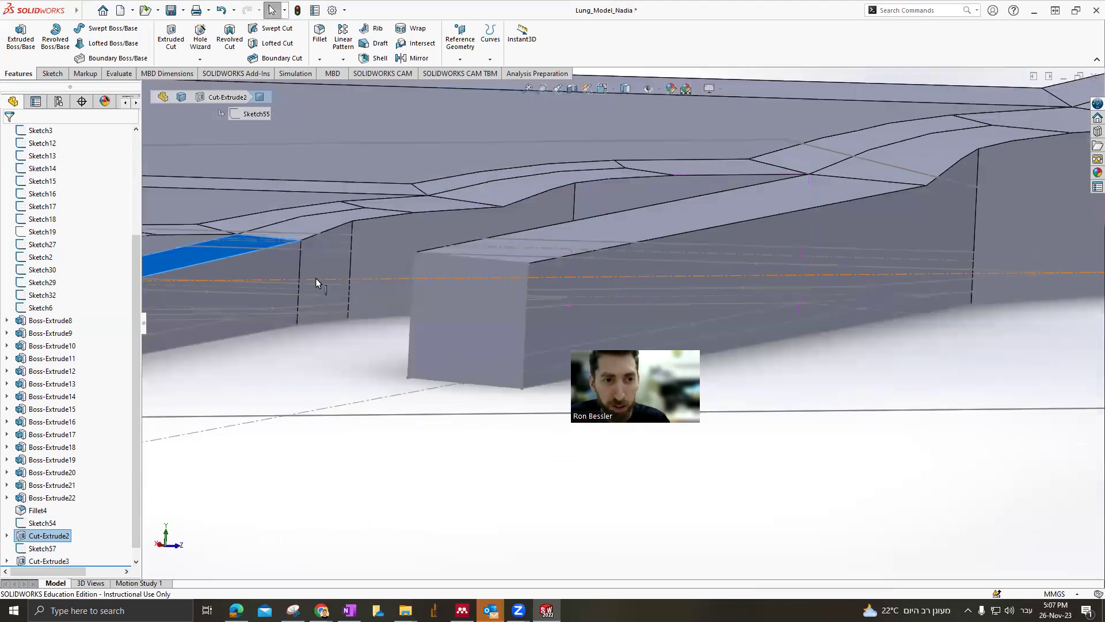
scroll(319, 278, "up", 3)
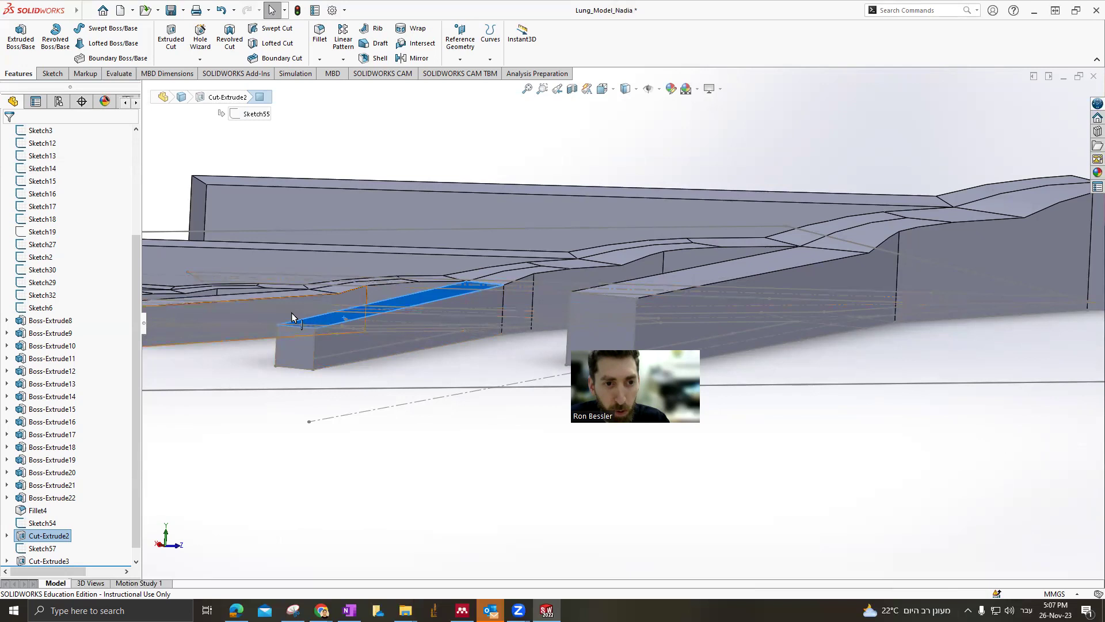
scroll(344, 315, "down", 2)
scroll(345, 315, "down", 2)
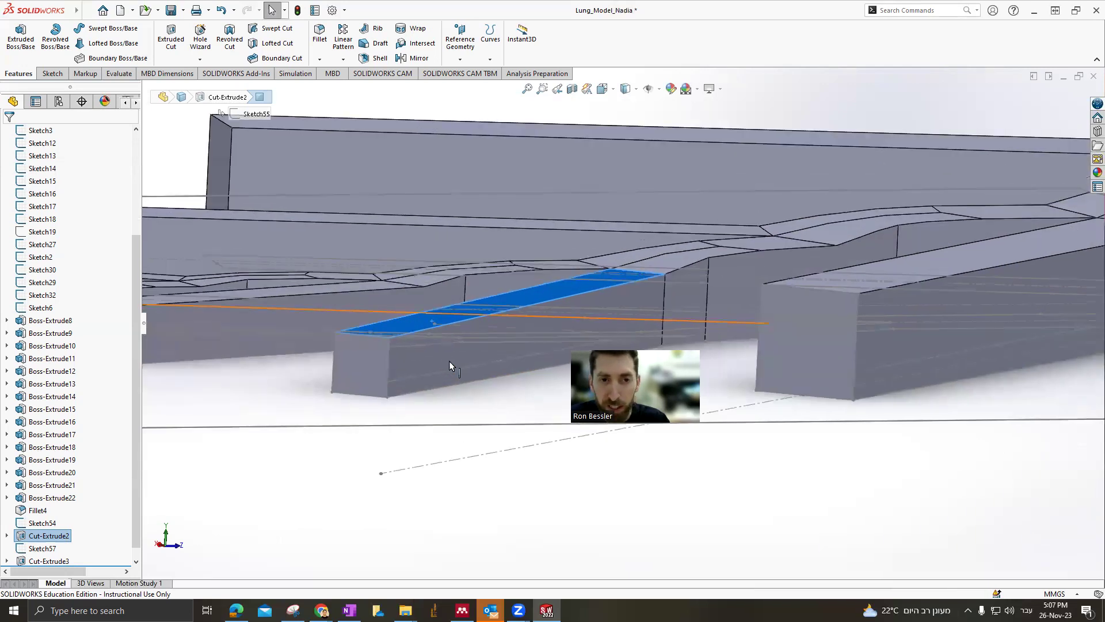
scroll(449, 365, "up", 3)
middle_click_drag(449, 365, 450, 331)
left_click(471, 332)
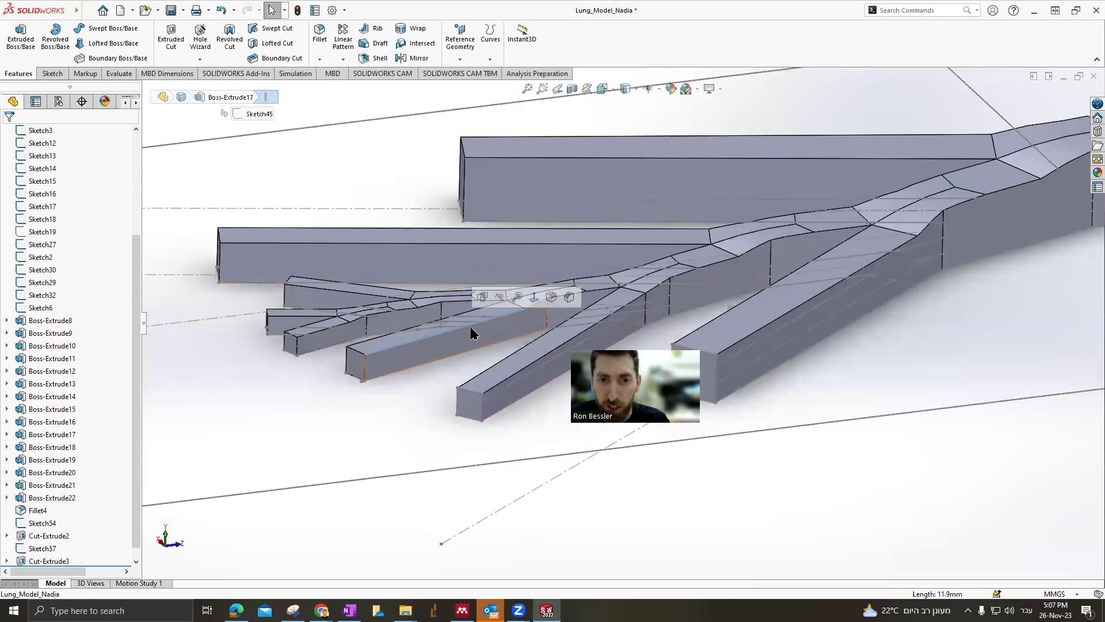
left_click(683, 175)
left_click(510, 266)
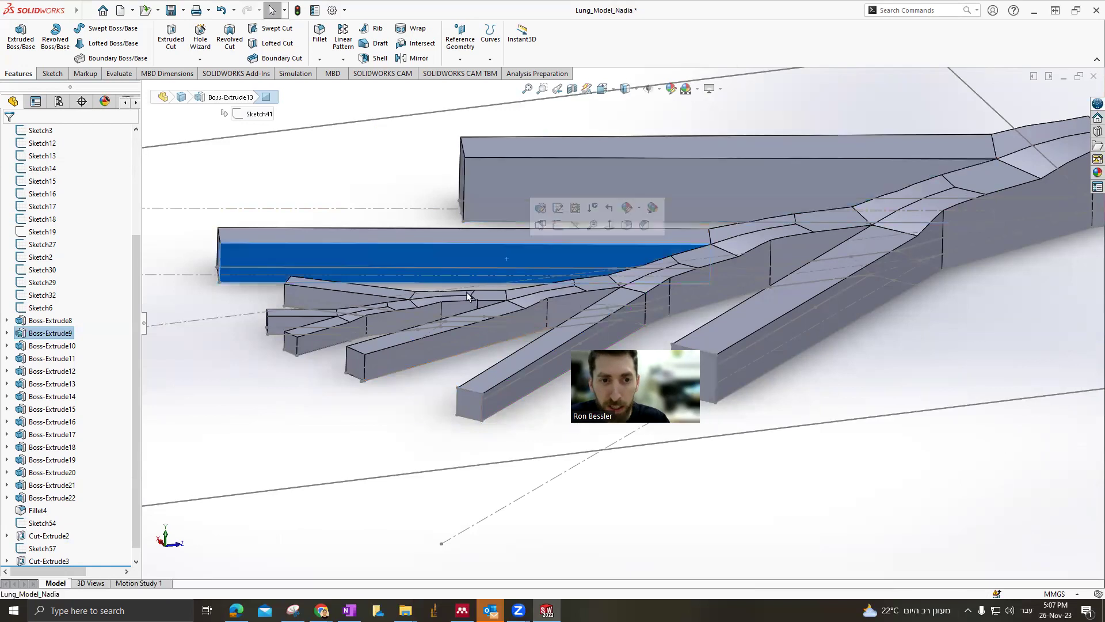
left_click(430, 344)
left_click(339, 296)
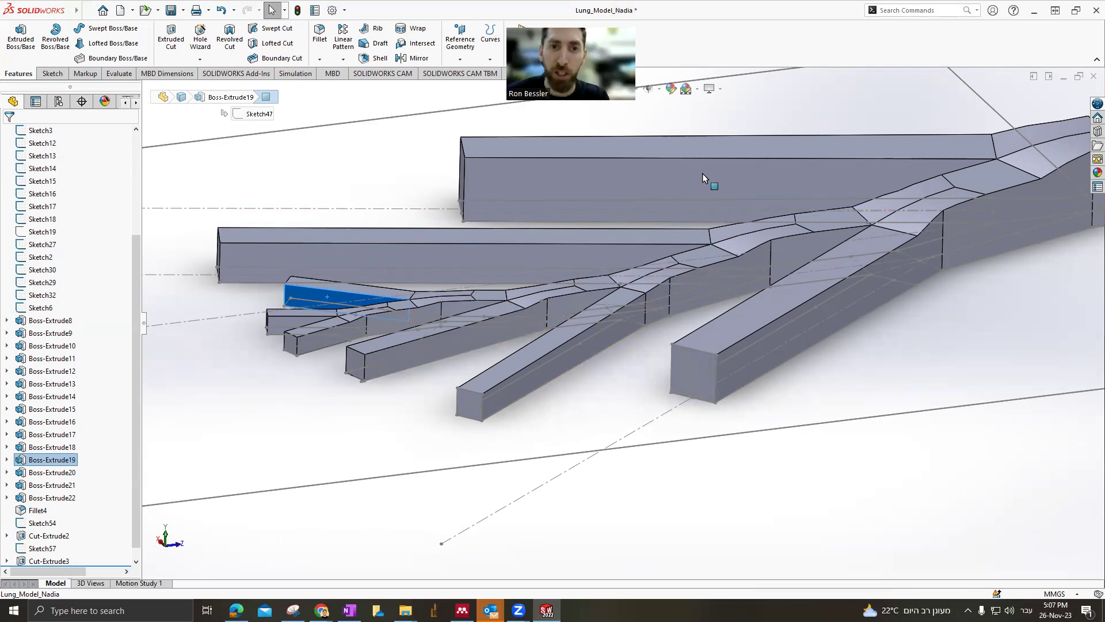
key("Escape")
middle_click_drag(708, 177, 797, 282)
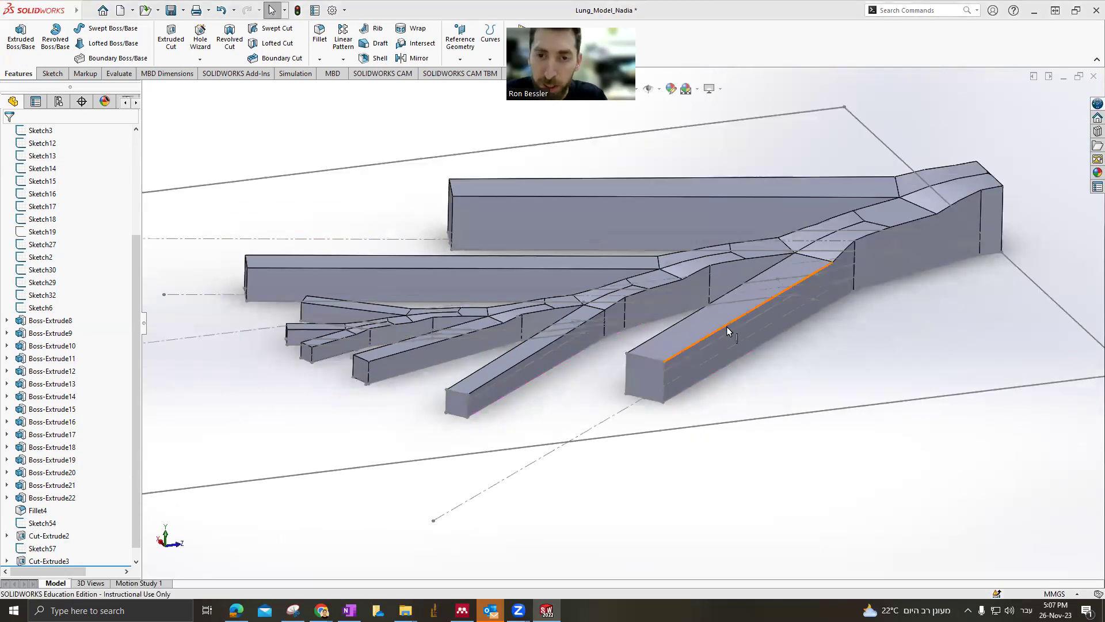